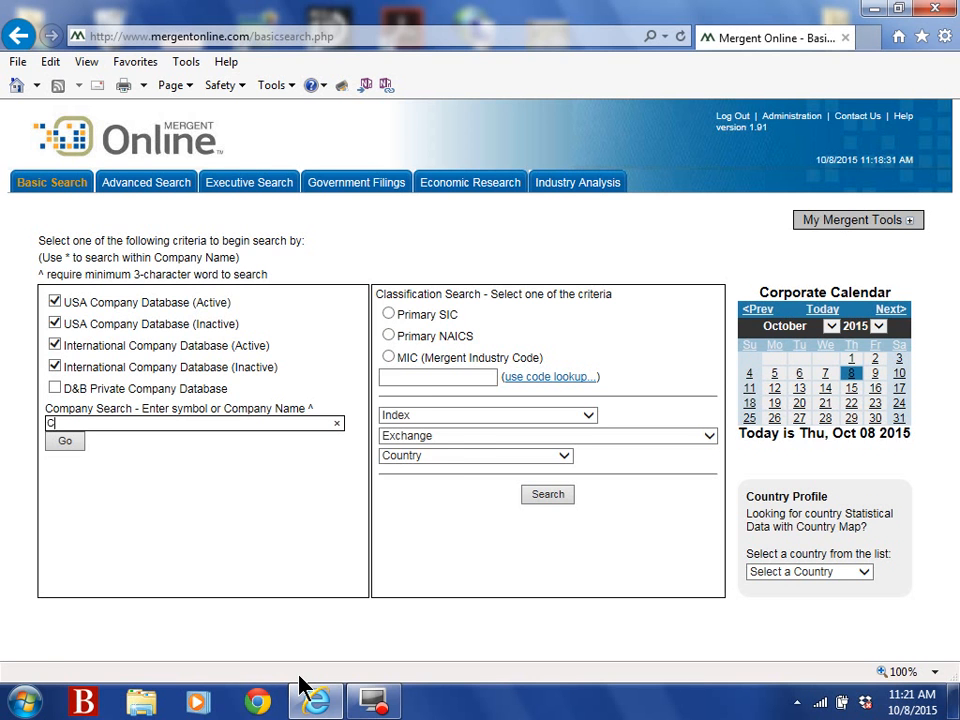
Look up the company with ticker CAT, open the Caterpillar Inc. record and show its competitors
{"action": "type", "text": "CAT"}
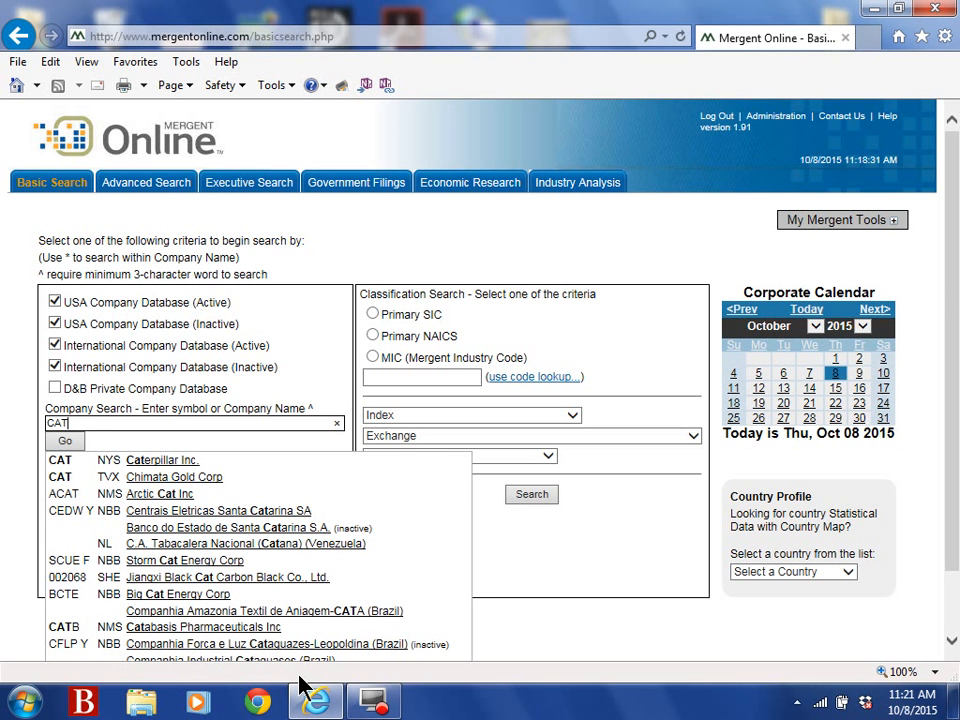
{"action": "left_click", "coordinate": [168, 466]}
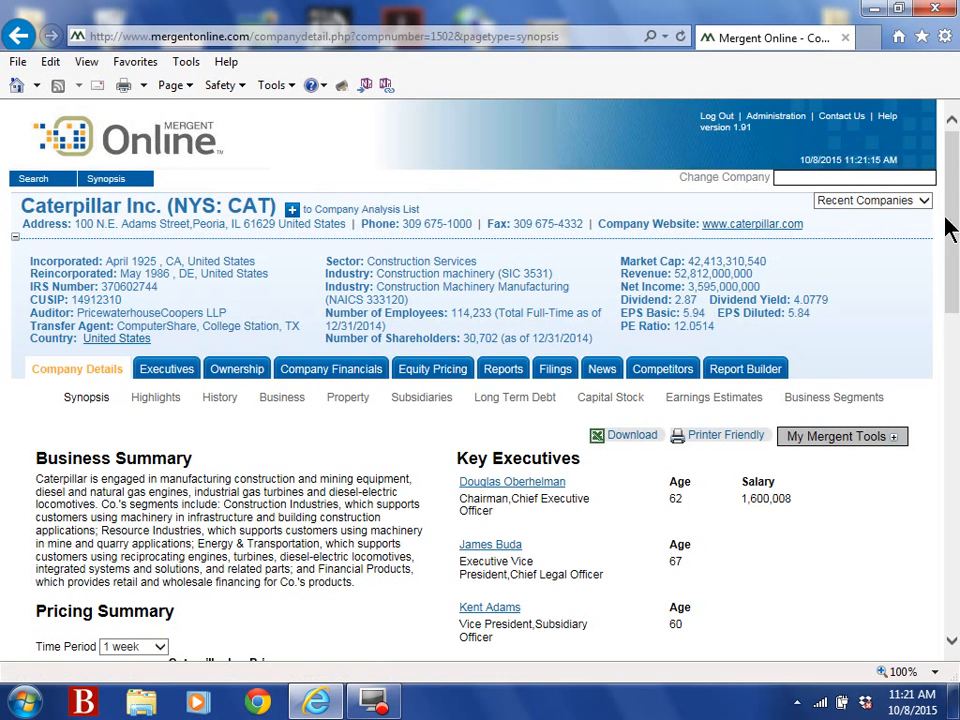
{"action": "scroll", "coordinate": [956, 262], "scroll_direction": "down", "scroll_amount": 2}
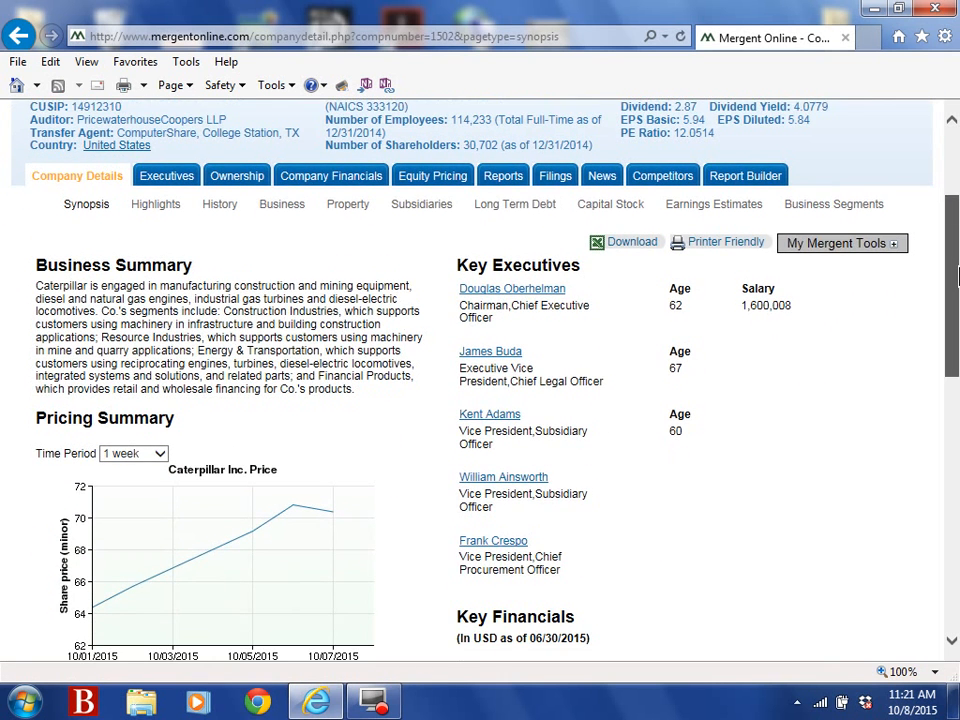
{"action": "left_click_drag", "start_coordinate": [958, 277], "coordinate": [958, 280]}
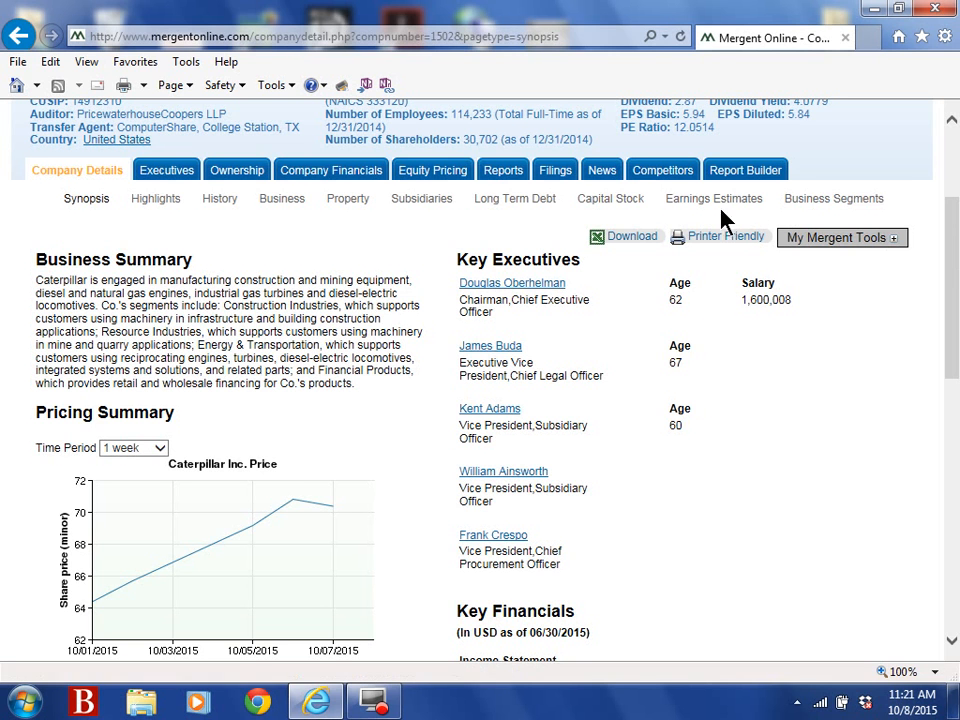
{"action": "left_click", "coordinate": [658, 174]}
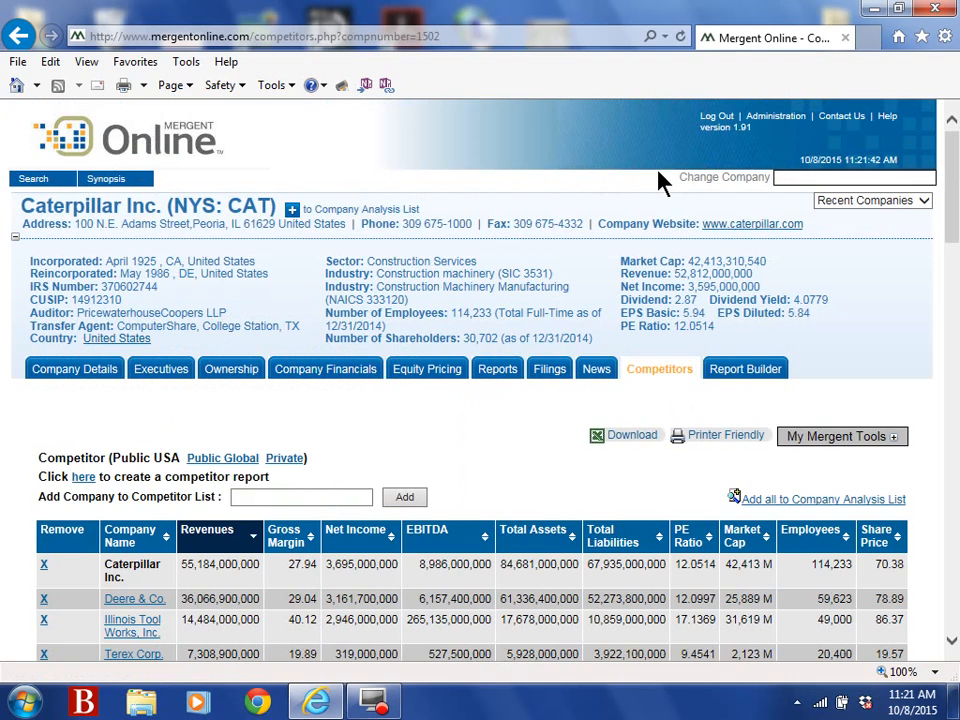
Remove every company from the competitor list except Caterpillar Inc., Deere & Co. and Manitowoc Co., Inc
{"action": "left_click_drag", "start_coordinate": [949, 140], "coordinate": [955, 265]}
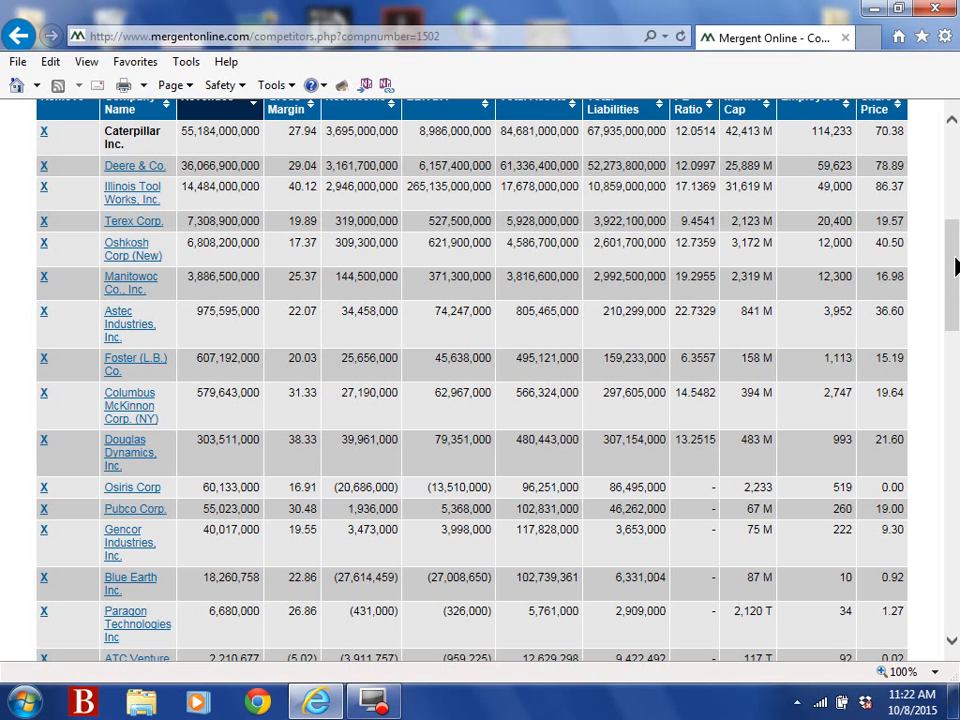
{"action": "left_click_drag", "start_coordinate": [955, 264], "coordinate": [953, 247]}
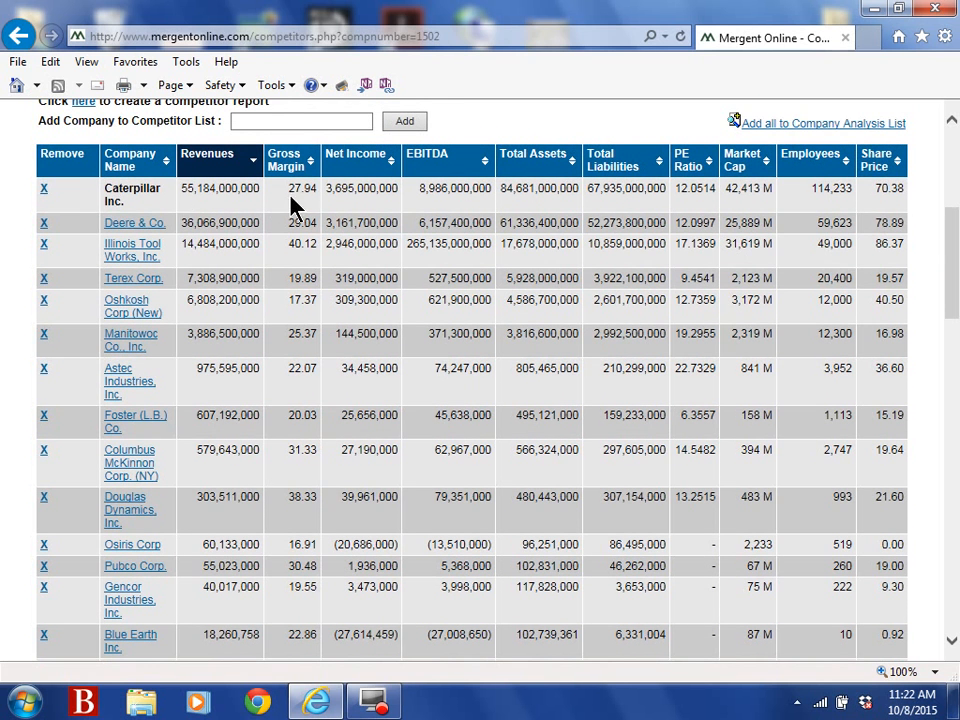
{"action": "left_click", "coordinate": [44, 249]}
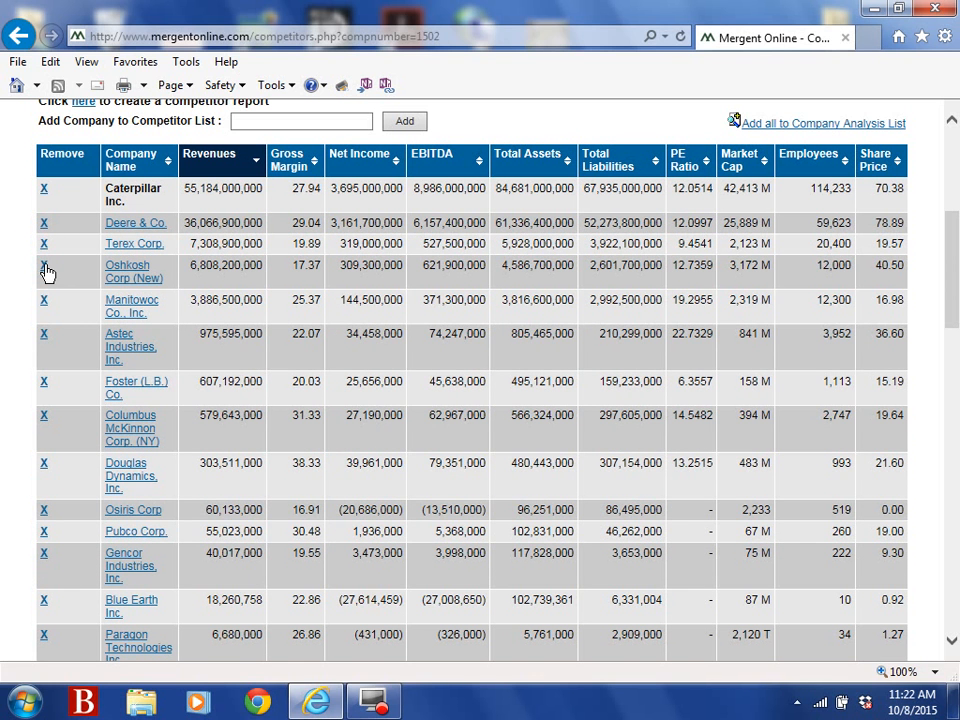
{"action": "left_click", "coordinate": [44, 266]}
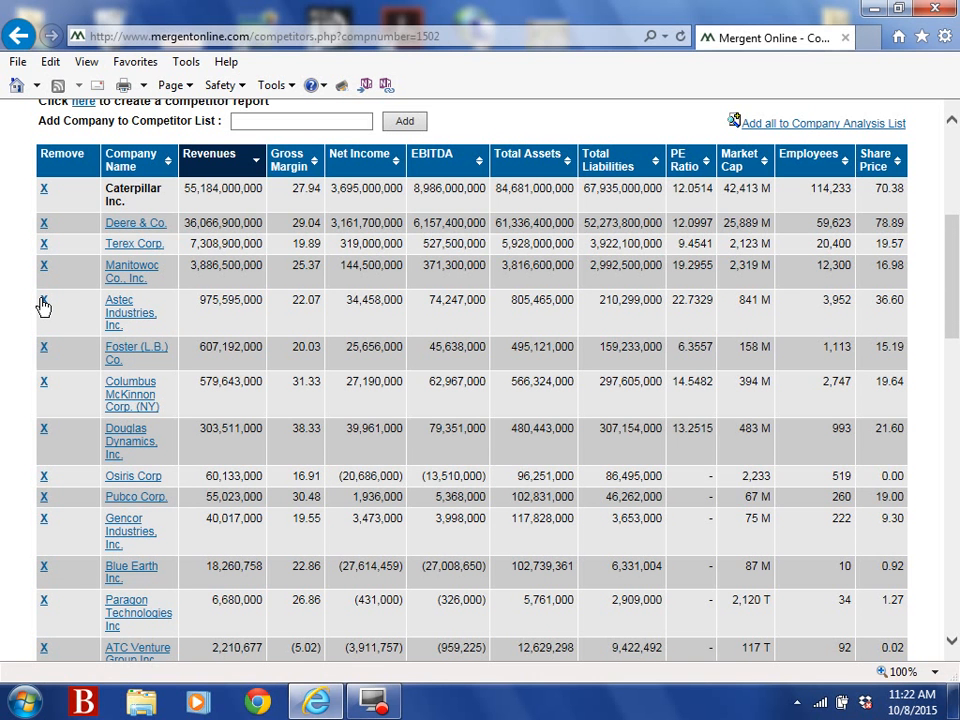
{"action": "left_click", "coordinate": [43, 302]}
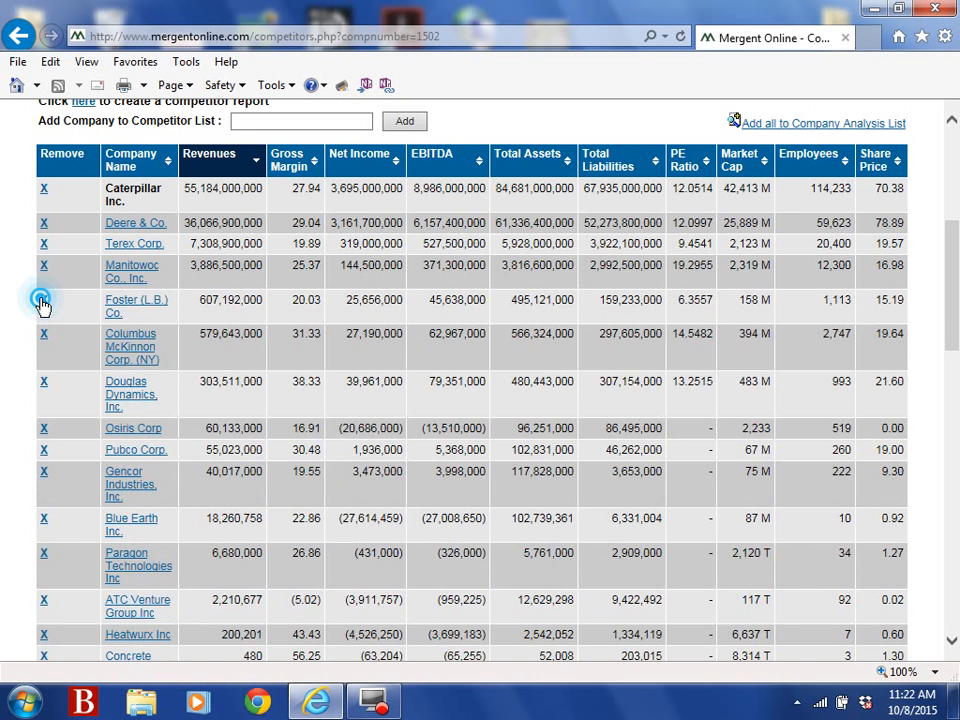
{"action": "left_click", "coordinate": [43, 302]}
{"action": "left_click", "coordinate": [43, 303]}
{"action": "left_click", "coordinate": [43, 303]}
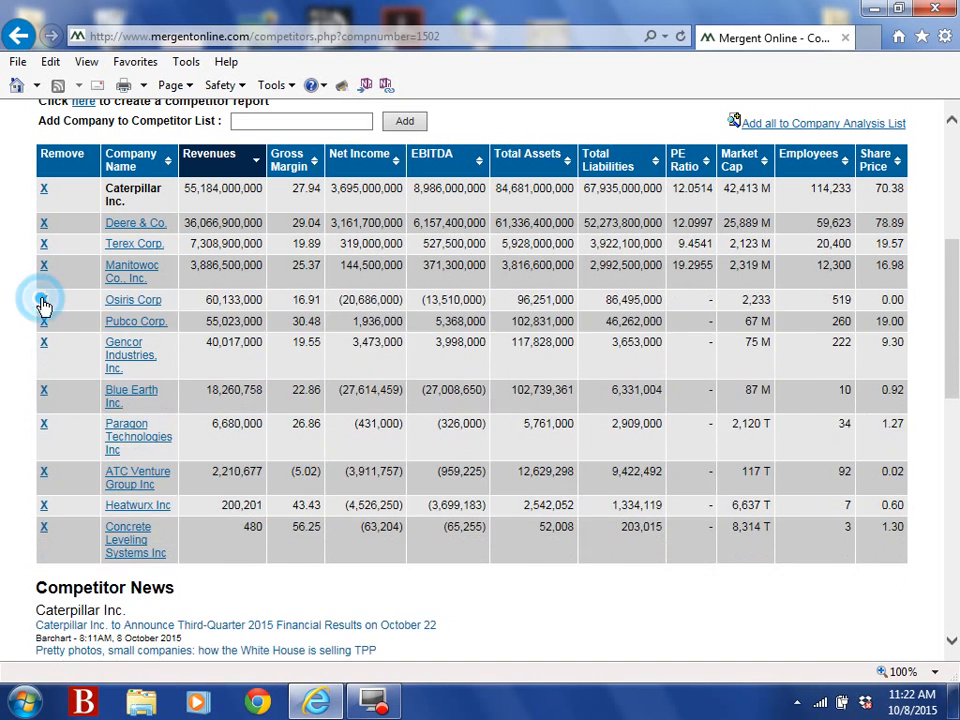
{"action": "left_click", "coordinate": [43, 302]}
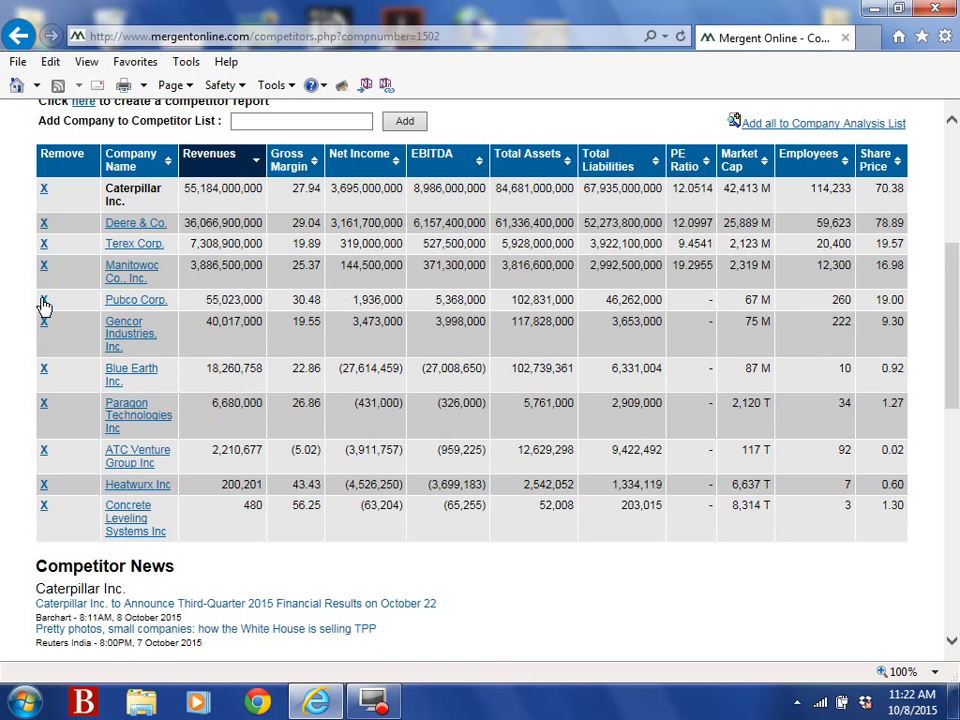
{"action": "left_click", "coordinate": [43, 303]}
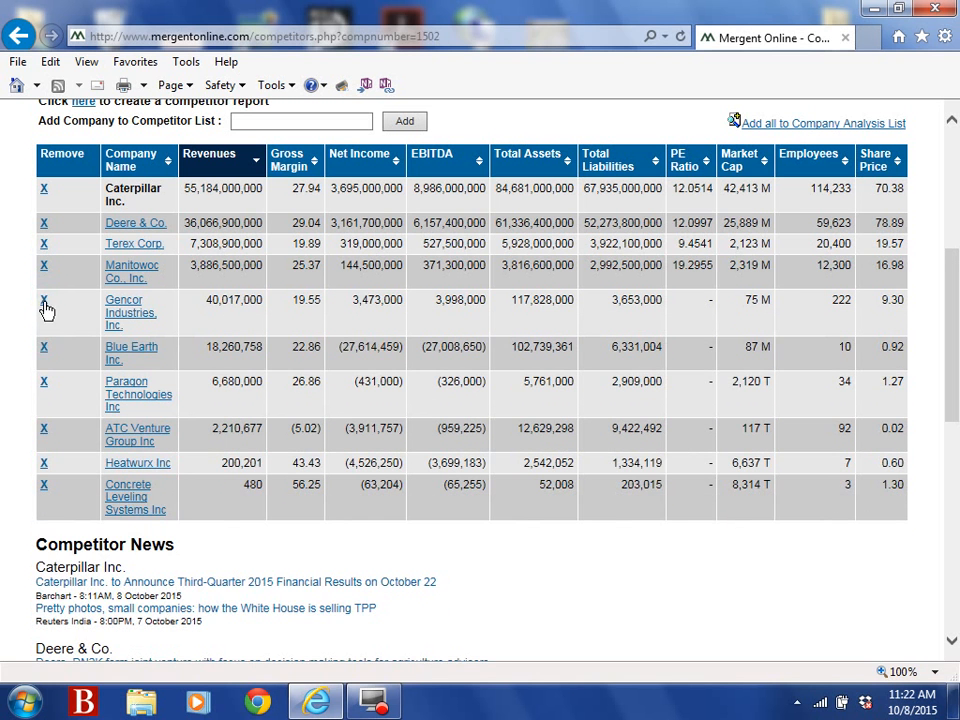
{"action": "left_click", "coordinate": [43, 303]}
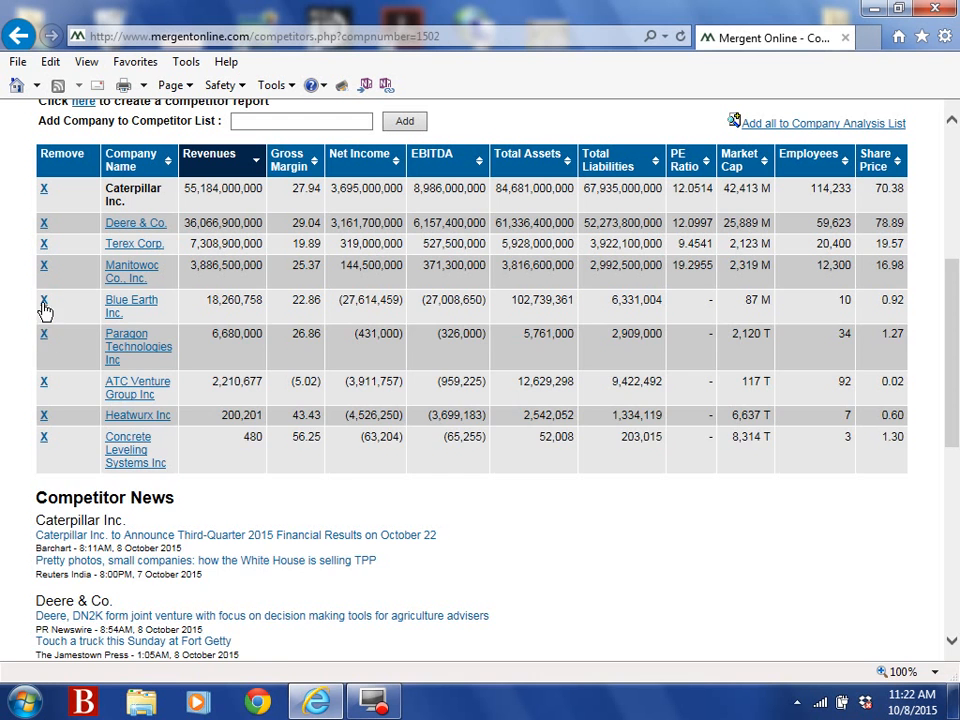
{"action": "left_click", "coordinate": [43, 303]}
{"action": "left_click", "coordinate": [44, 301]}
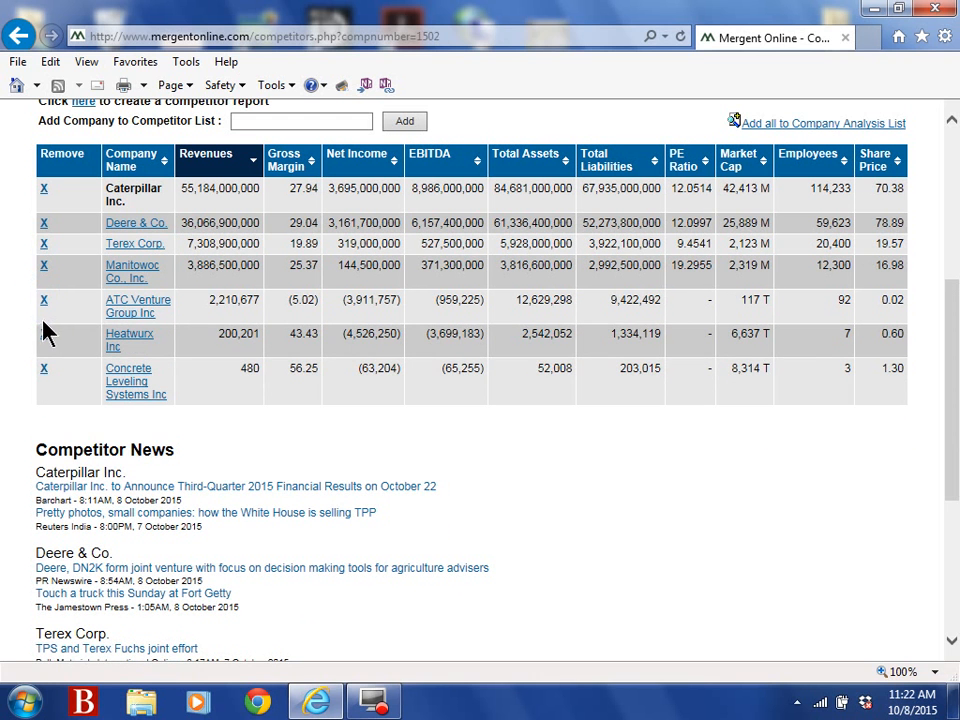
{"action": "left_click", "coordinate": [43, 301]}
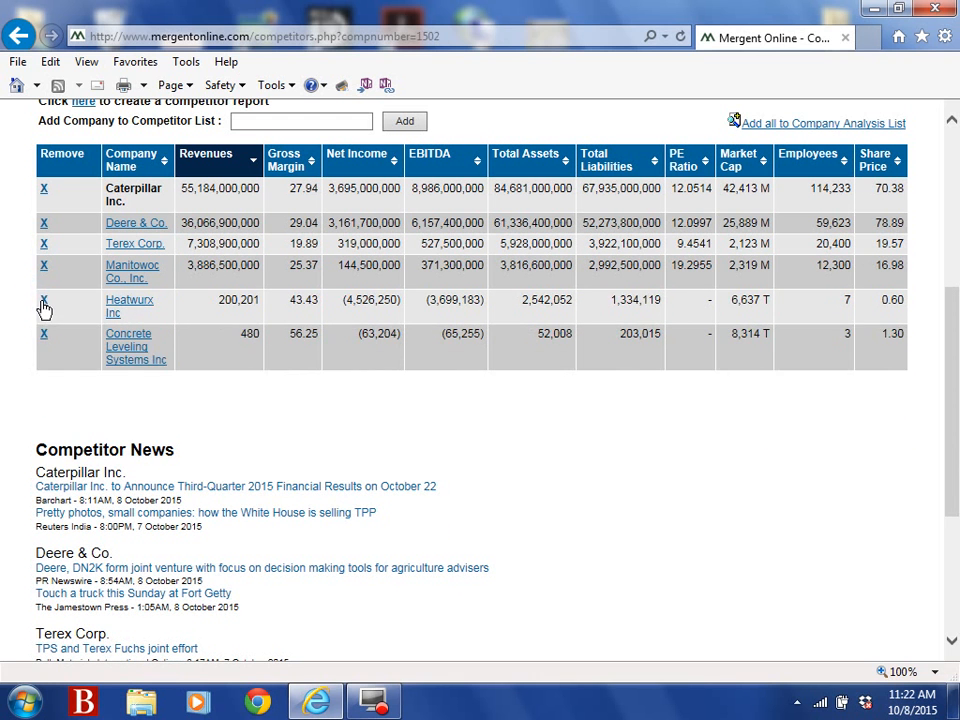
{"action": "left_click", "coordinate": [43, 303]}
{"action": "left_click", "coordinate": [43, 303]}
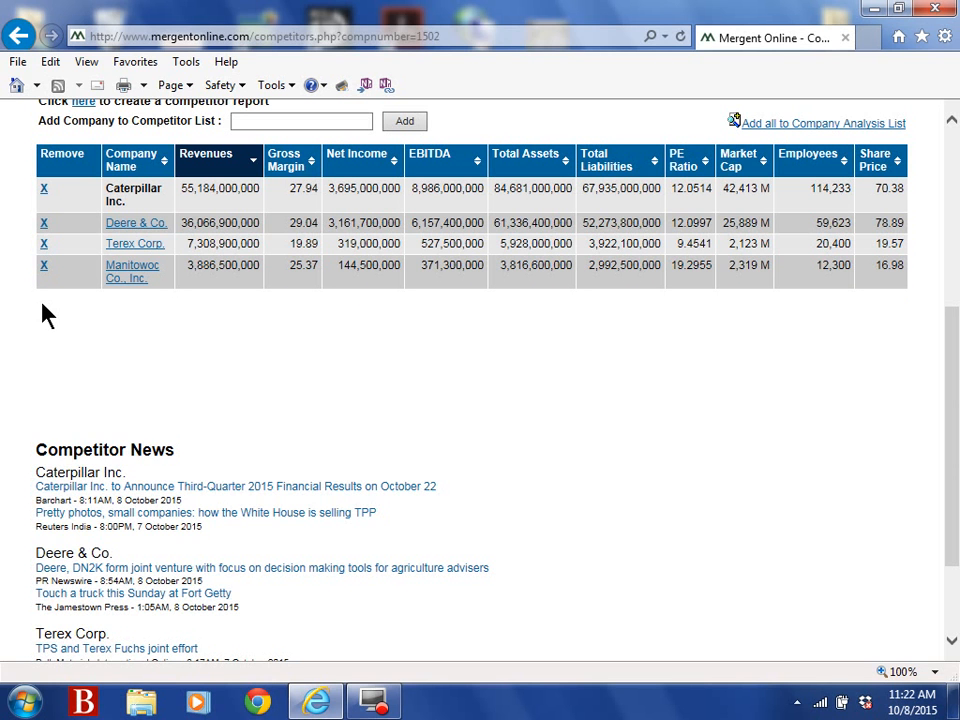
{"action": "left_click", "coordinate": [44, 245]}
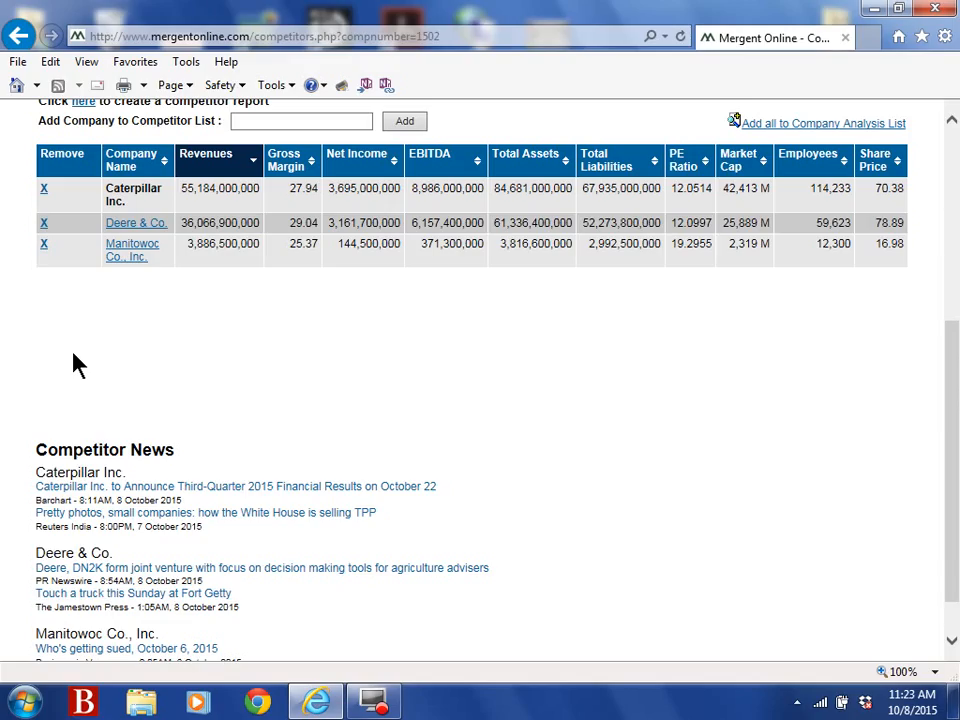
Add Komatsu, Ltd. to the competitor list
{"action": "left_click_drag", "start_coordinate": [945, 437], "coordinate": [955, 418]}
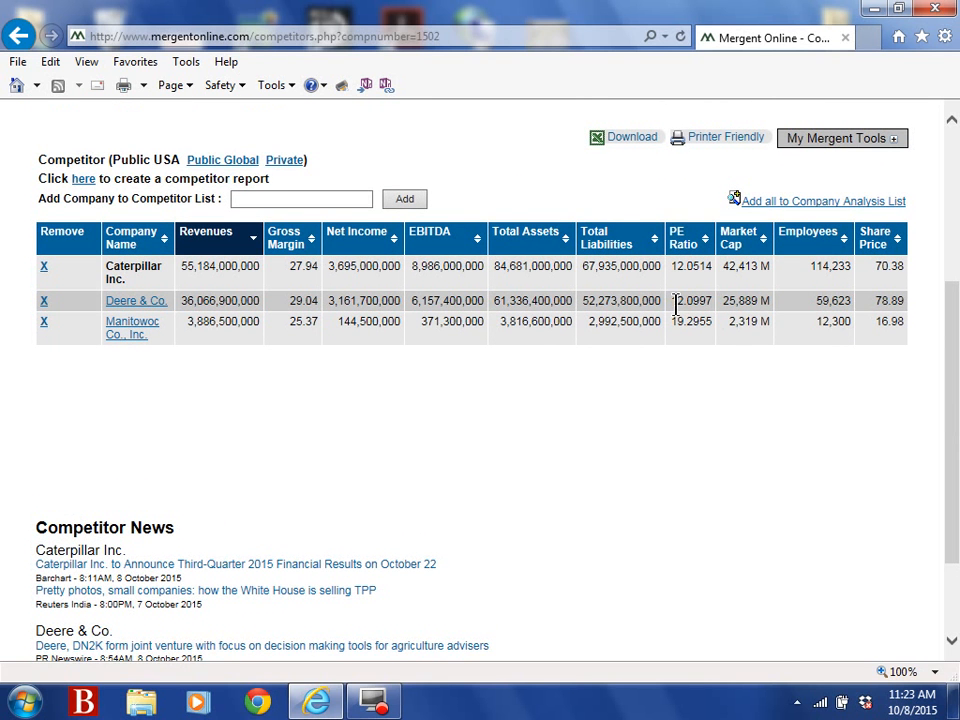
{"action": "left_click", "coordinate": [309, 199]}
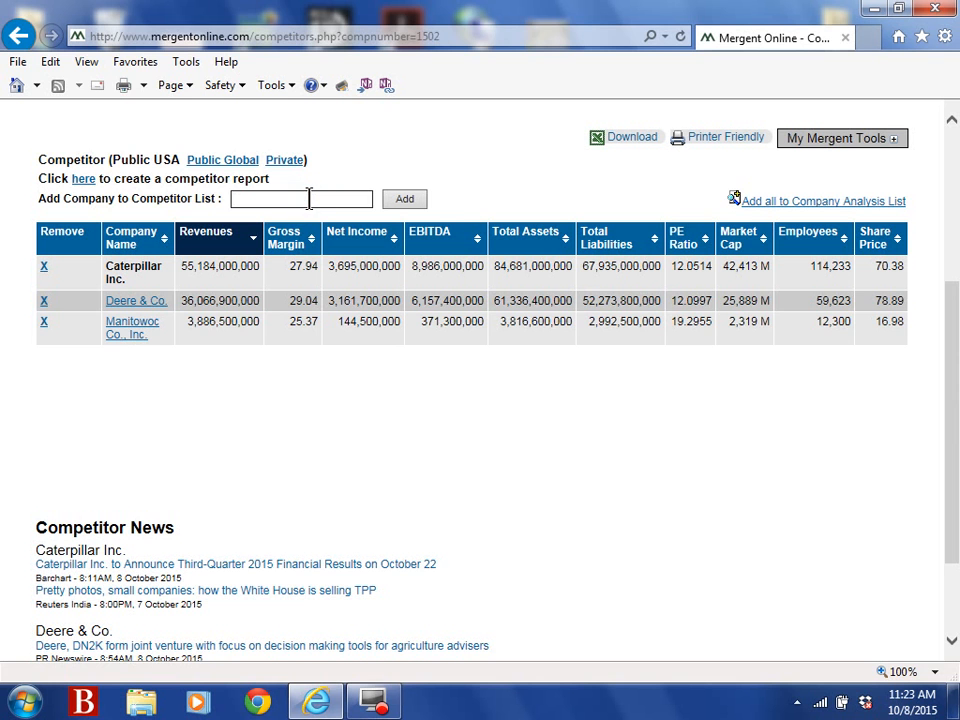
{"action": "type", "text": "Komastu"}
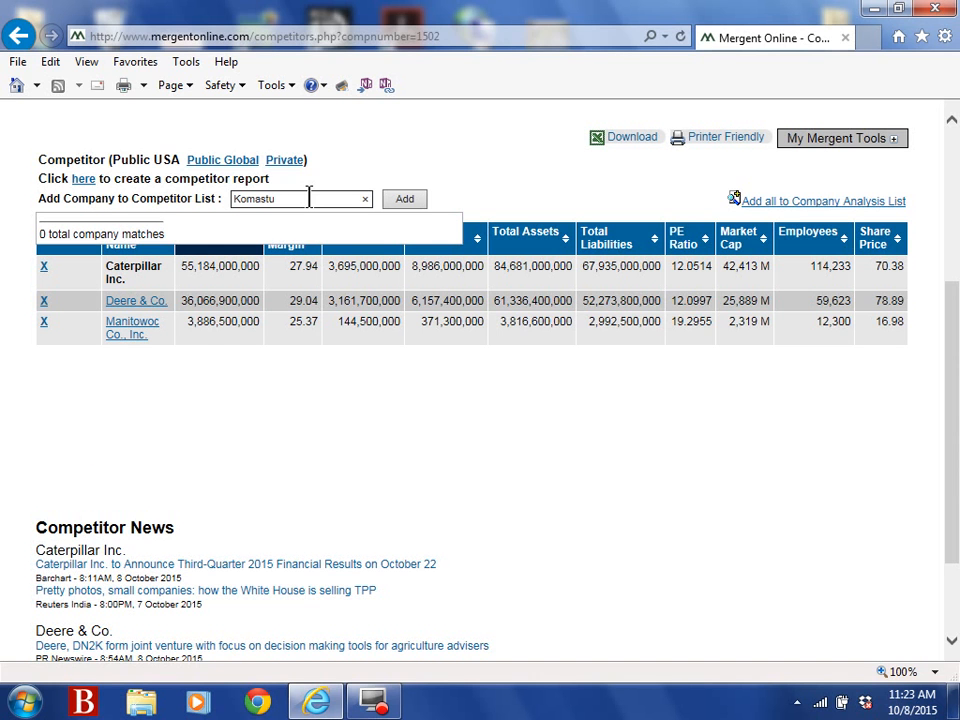
{"action": "key", "text": "BackSpace"}
{"action": "key", "text": "BackSpace"}
{"action": "key", "text": "BackSpace"}
{"action": "type", "text": "t"}
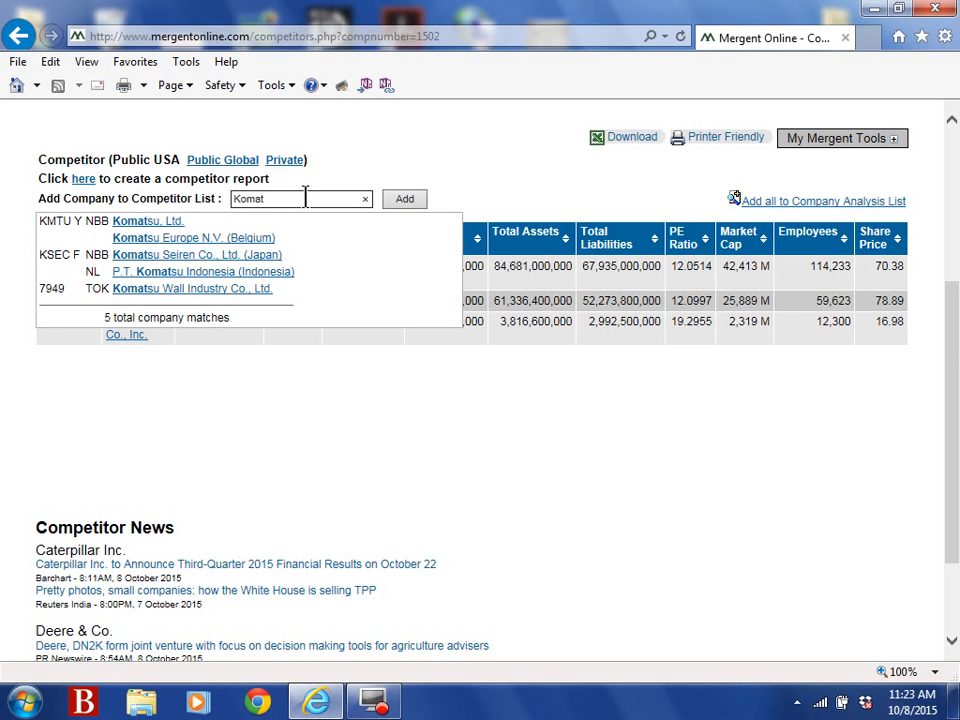
{"action": "left_click", "coordinate": [143, 222]}
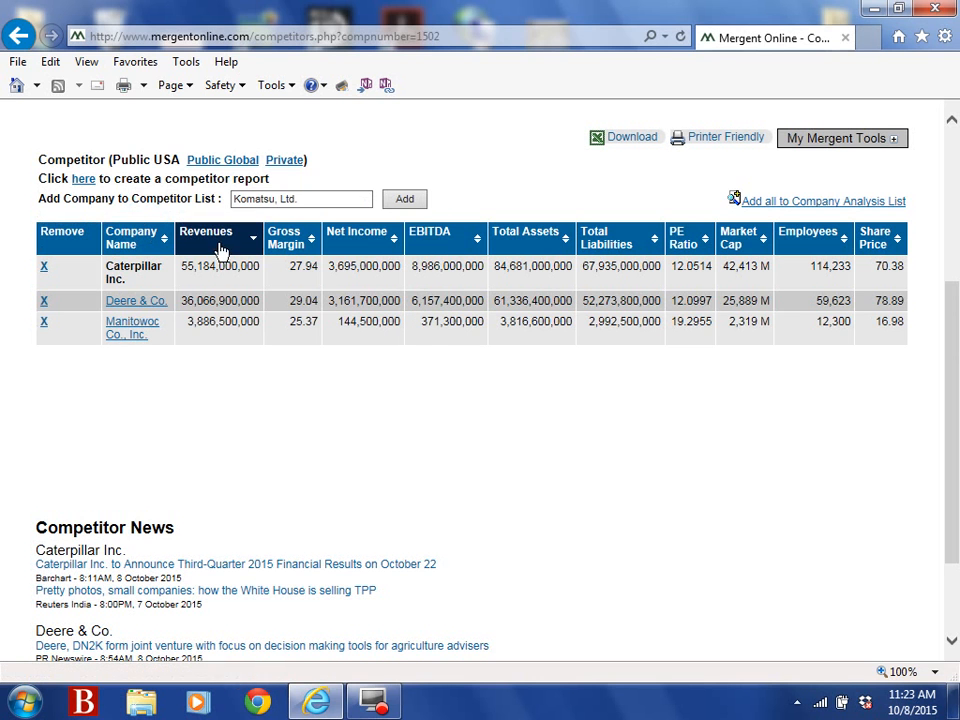
{"action": "left_click", "coordinate": [416, 199]}
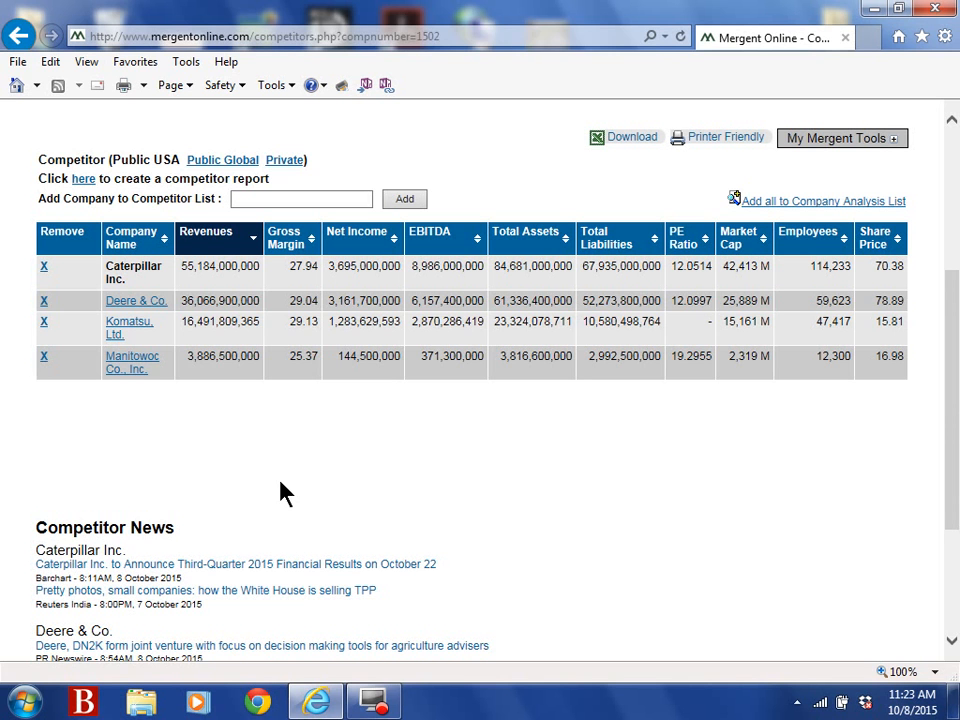
Add all the listed competitors to the Company Analysis List and open its Company Comparison Report setup
{"action": "left_click", "coordinate": [827, 203]}
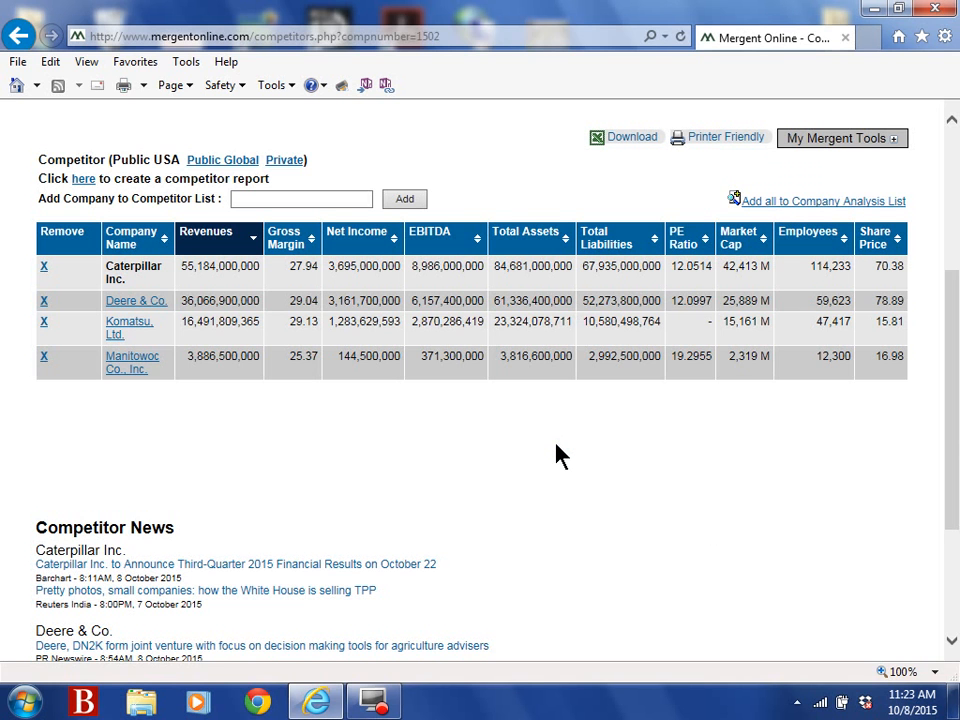
{"action": "mouse_move", "coordinate": [840, 215]}
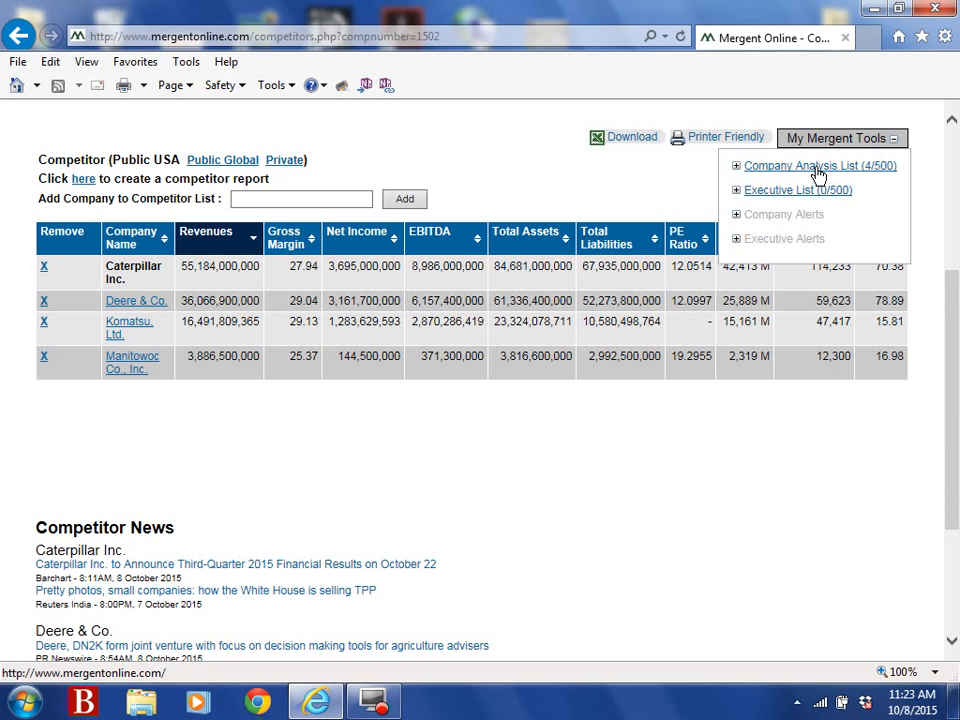
{"action": "left_click", "coordinate": [818, 170]}
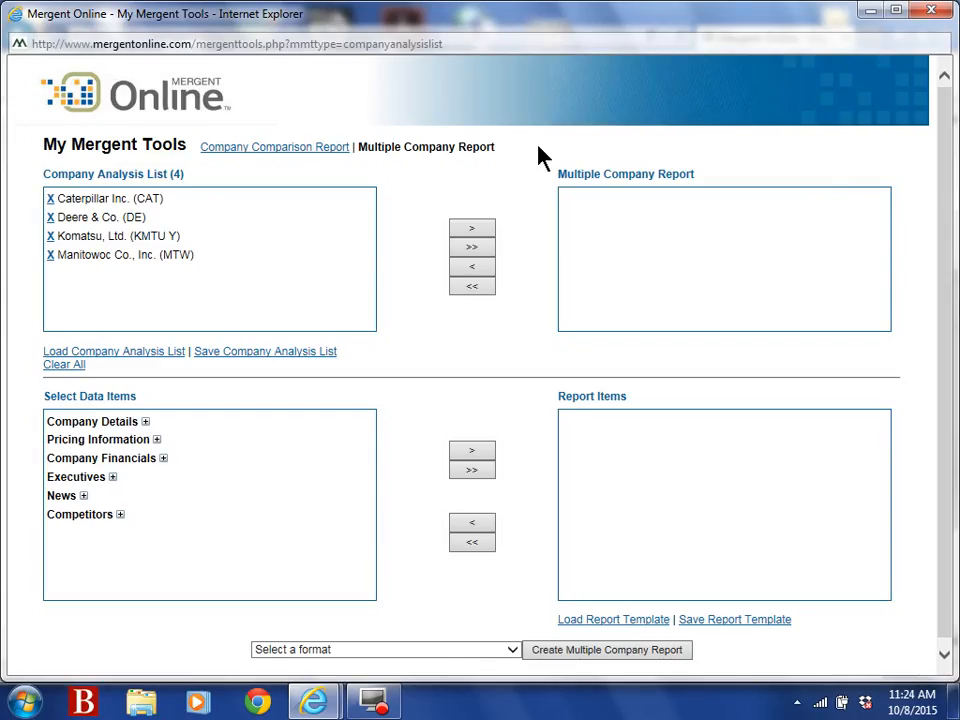
{"action": "left_click", "coordinate": [272, 149]}
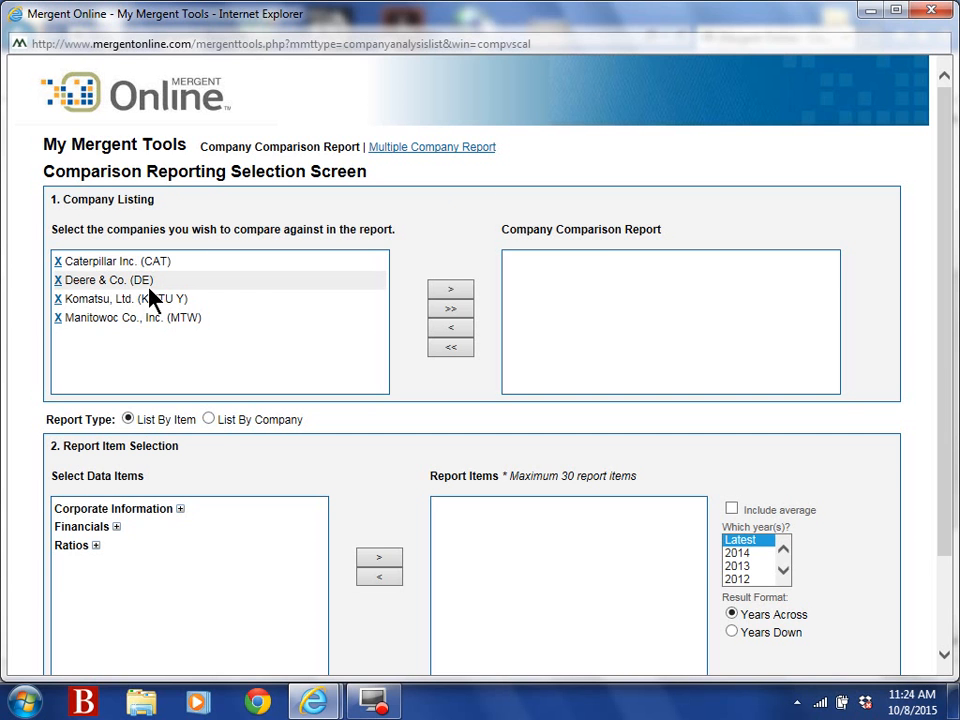
Include Deere & Co., Komatsu, Ltd. and Manitowoc Co., Inc. in the Company Comparison Report
{"action": "left_click", "coordinate": [452, 290]}
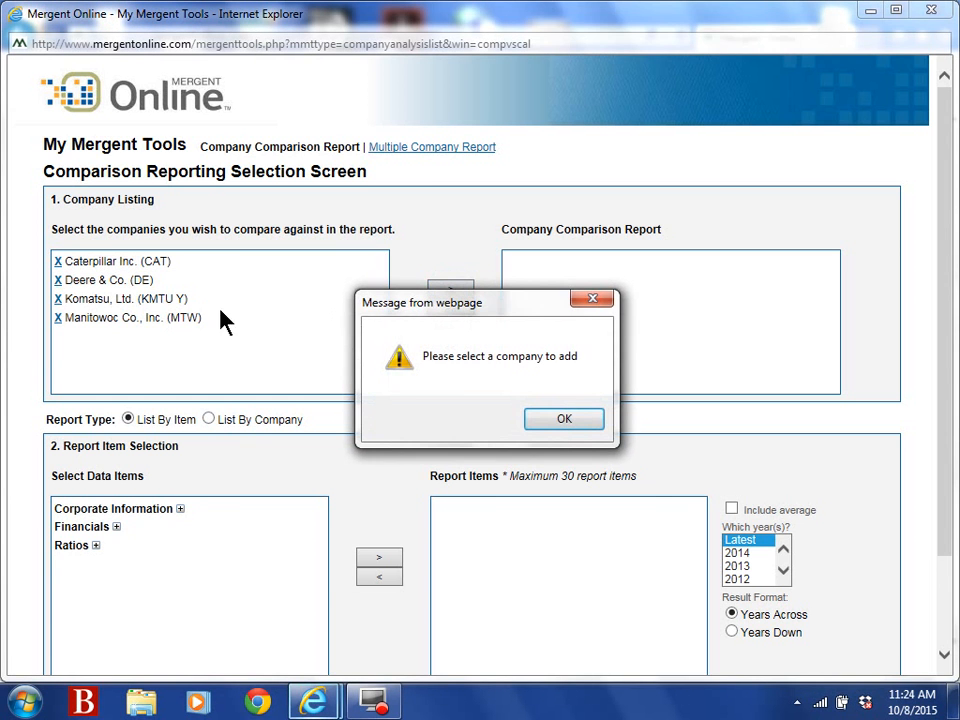
{"action": "left_click", "coordinate": [553, 420]}
{"action": "left_click", "coordinate": [108, 283]}
{"action": "left_click", "coordinate": [450, 290]}
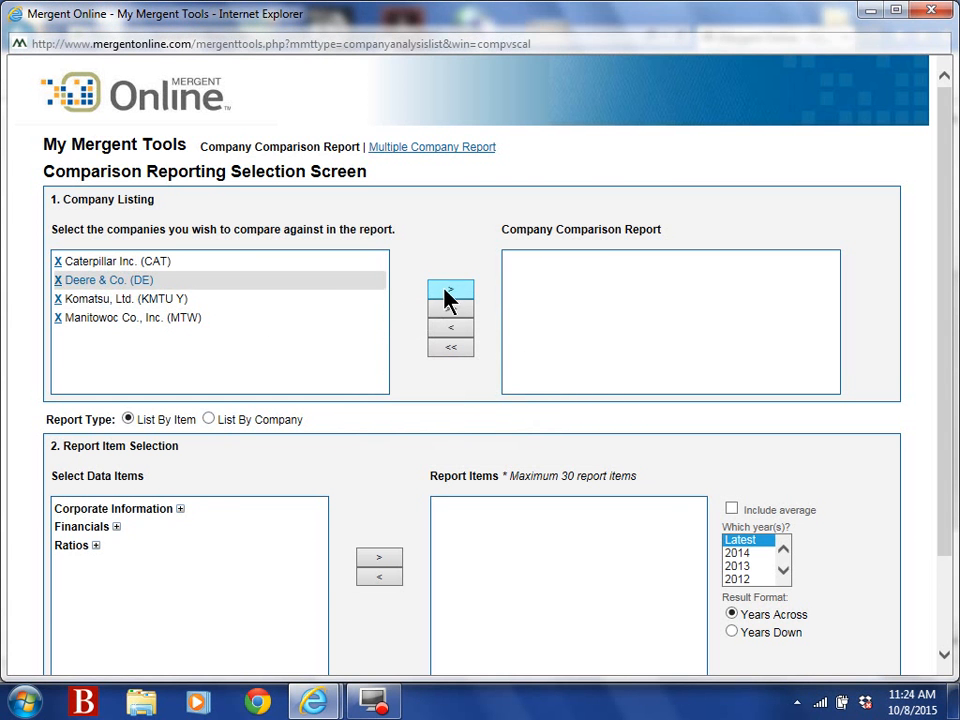
{"action": "left_click", "coordinate": [110, 305]}
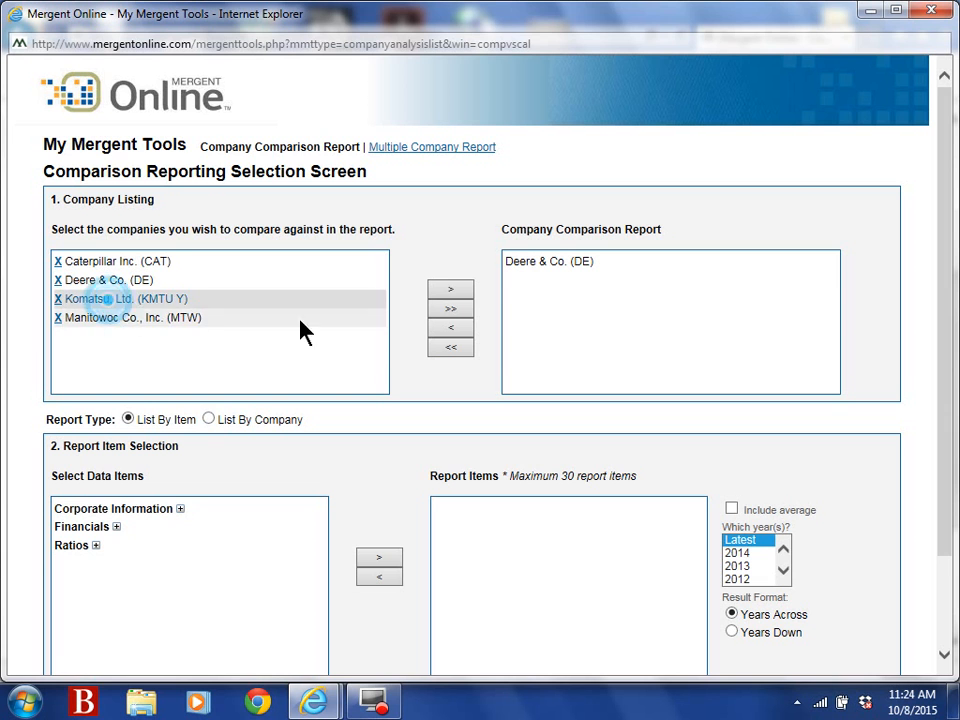
{"action": "left_click", "coordinate": [452, 289]}
{"action": "left_click", "coordinate": [115, 318]}
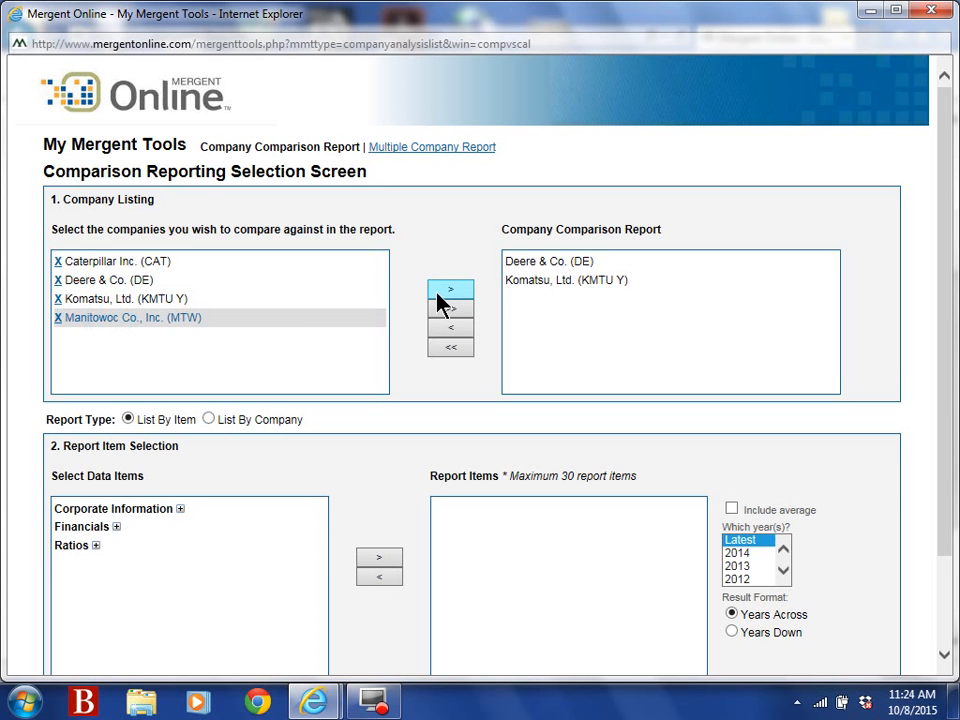
{"action": "left_click", "coordinate": [442, 289]}
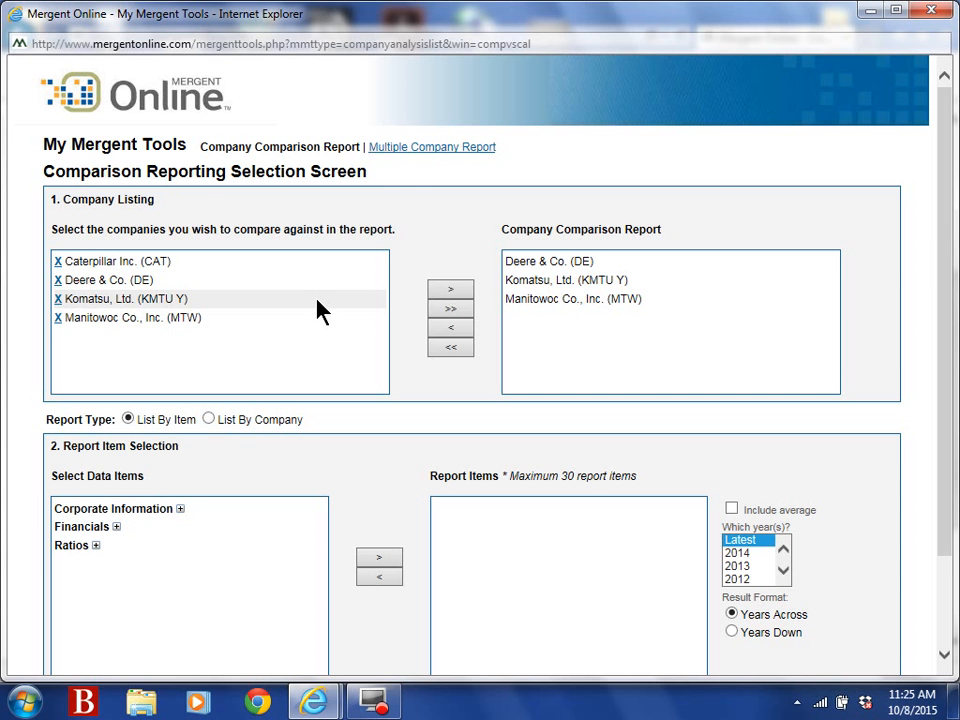
{"action": "left_click_drag", "start_coordinate": [947, 242], "coordinate": [934, 334]}
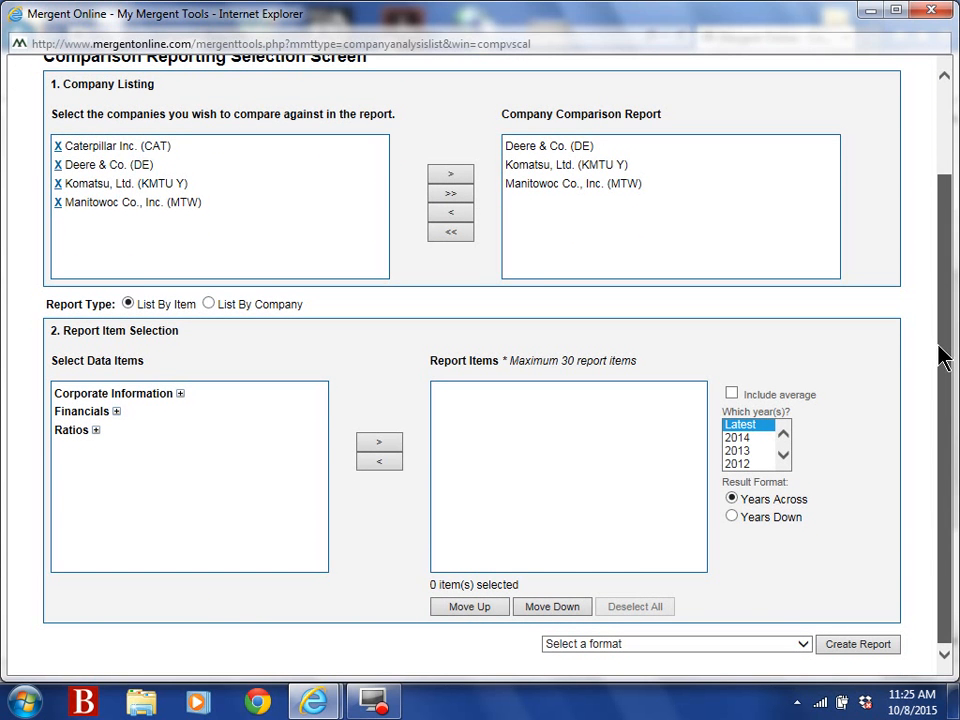
{"action": "left_click_drag", "start_coordinate": [944, 357], "coordinate": [944, 360]}
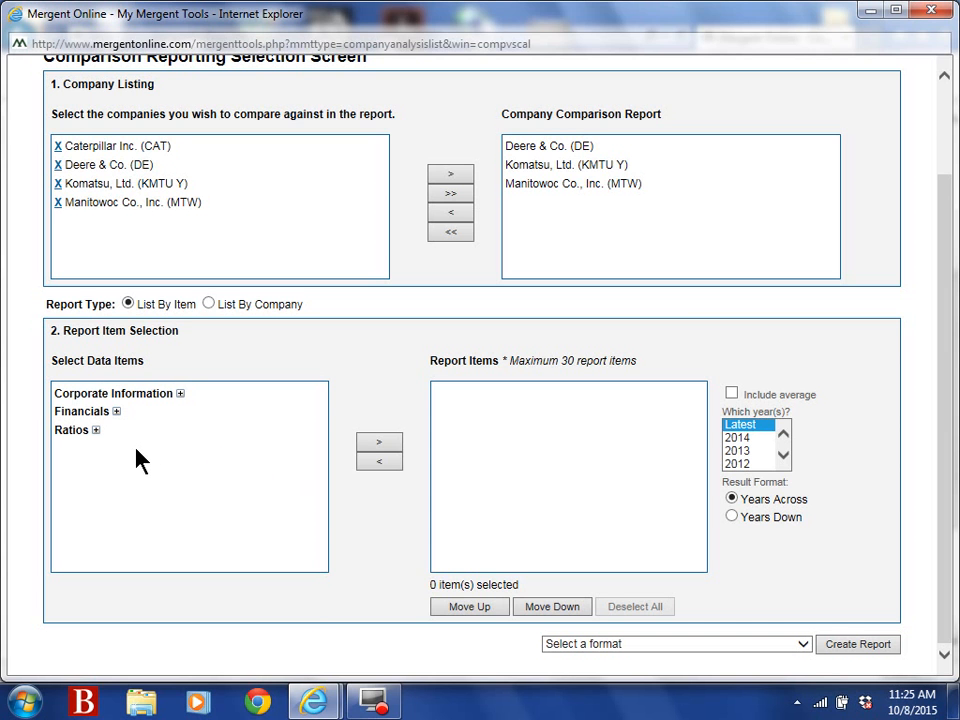
Add the Gross Margin % and Operating Margin % ratios to the report items
{"action": "left_click", "coordinate": [96, 430]}
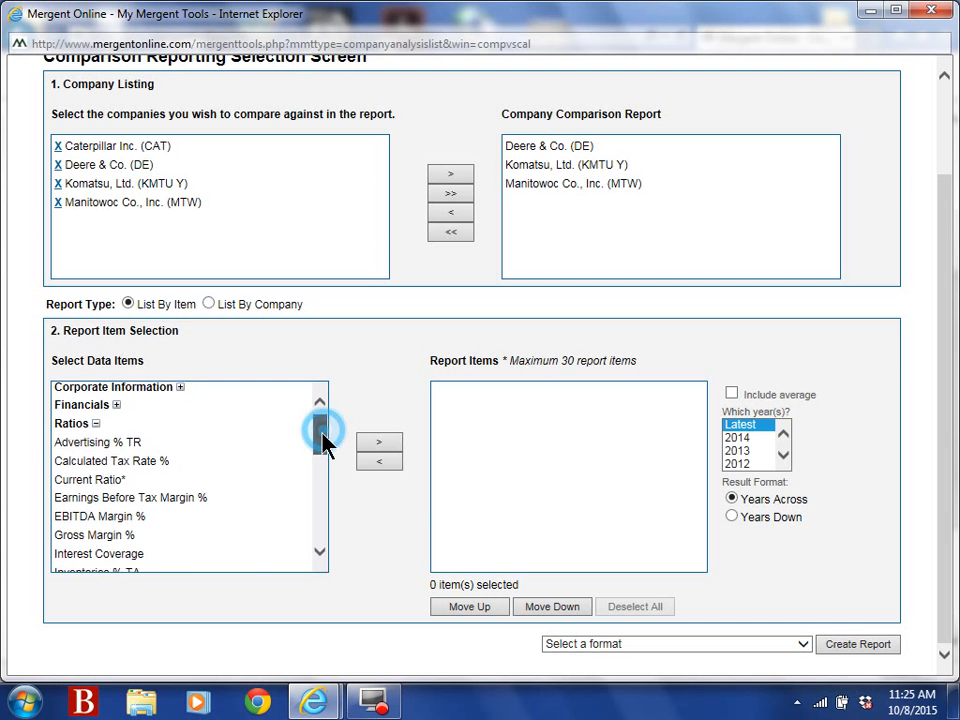
{"action": "left_click_drag", "start_coordinate": [326, 439], "coordinate": [322, 455]}
{"action": "left_click", "coordinate": [140, 484]}
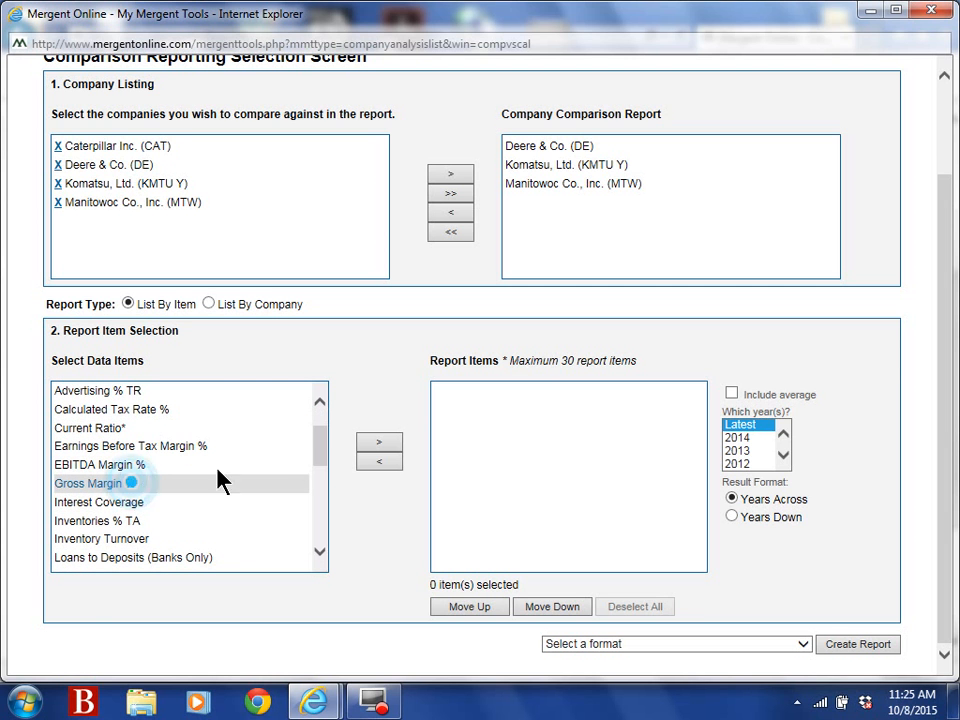
{"action": "left_click", "coordinate": [368, 446]}
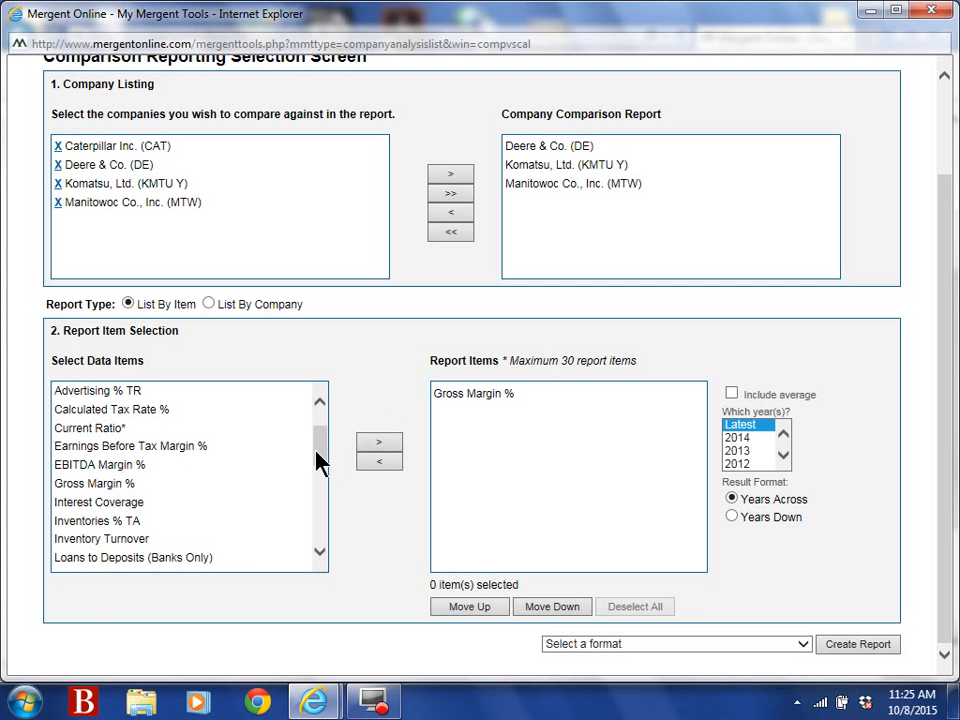
{"action": "scroll", "coordinate": [319, 456], "scroll_direction": "down", "scroll_amount": 1}
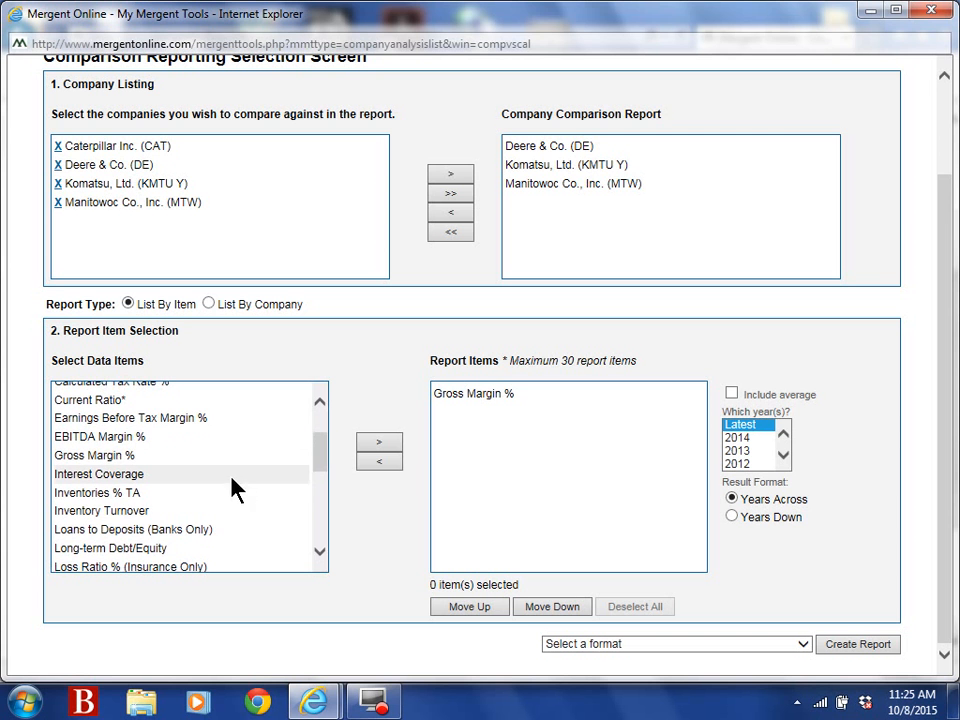
{"action": "left_click_drag", "start_coordinate": [319, 468], "coordinate": [320, 508]}
{"action": "left_click", "coordinate": [190, 508]}
{"action": "left_click", "coordinate": [372, 443]}
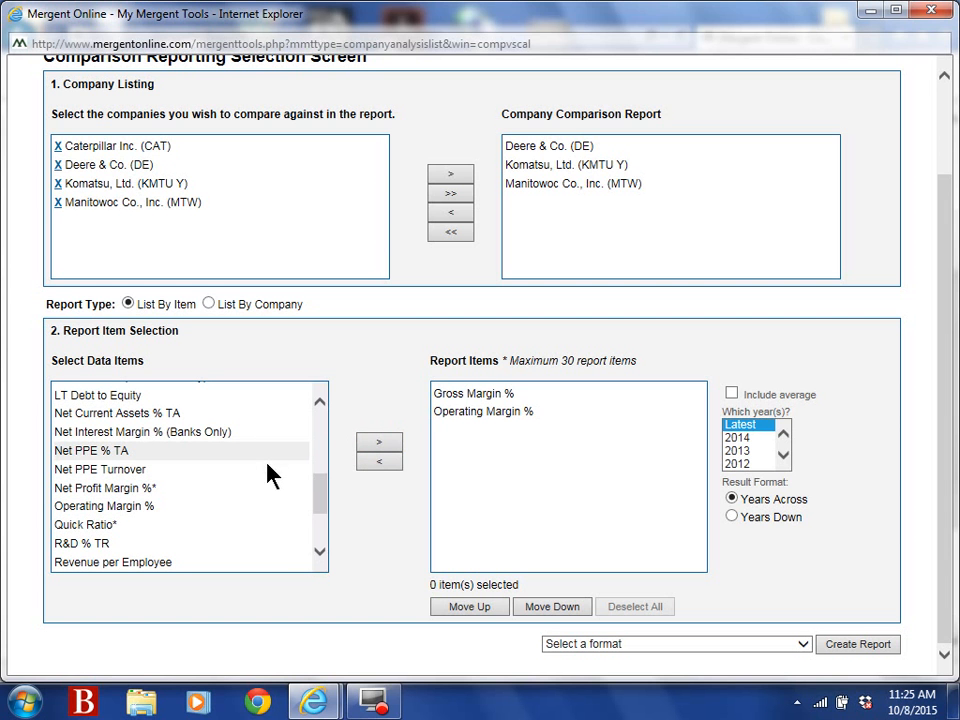
Add the EBITDA Margin % and Net Profit Margin % ratios to the report items
{"action": "left_click_drag", "start_coordinate": [321, 510], "coordinate": [320, 468]}
{"action": "left_click", "coordinate": [189, 446]}
{"action": "left_click", "coordinate": [370, 443]}
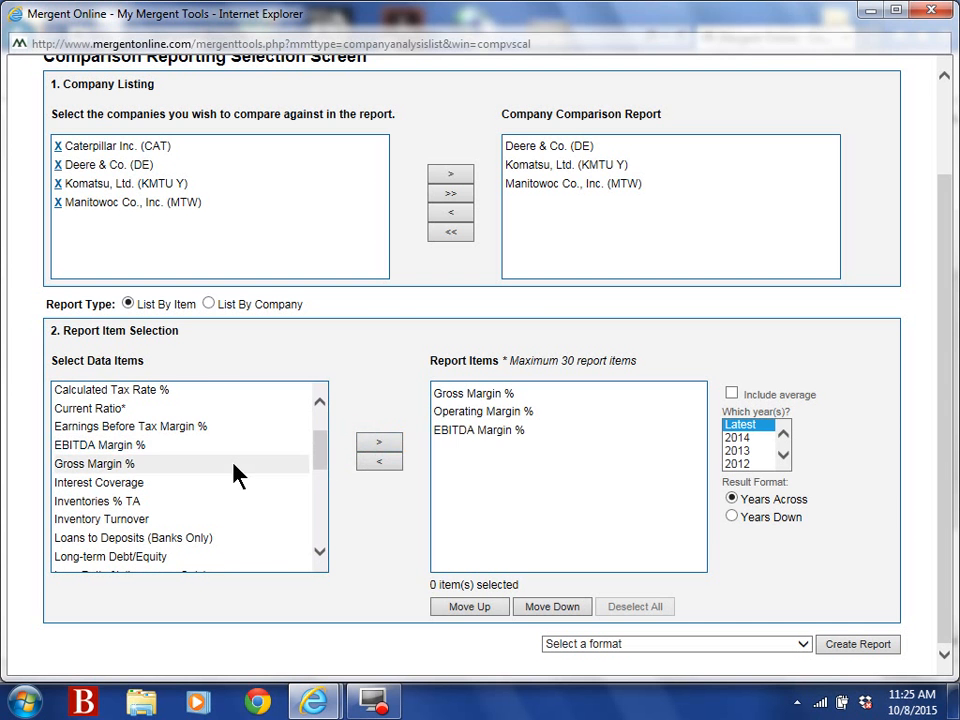
{"action": "left_click_drag", "start_coordinate": [326, 460], "coordinate": [317, 505]}
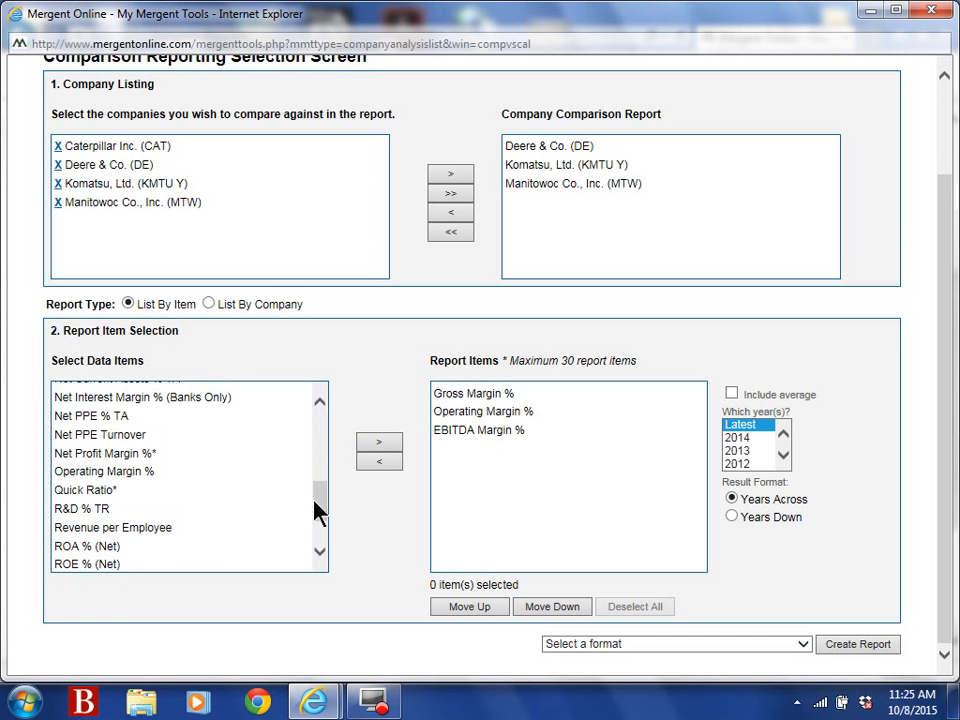
{"action": "left_click", "coordinate": [244, 459]}
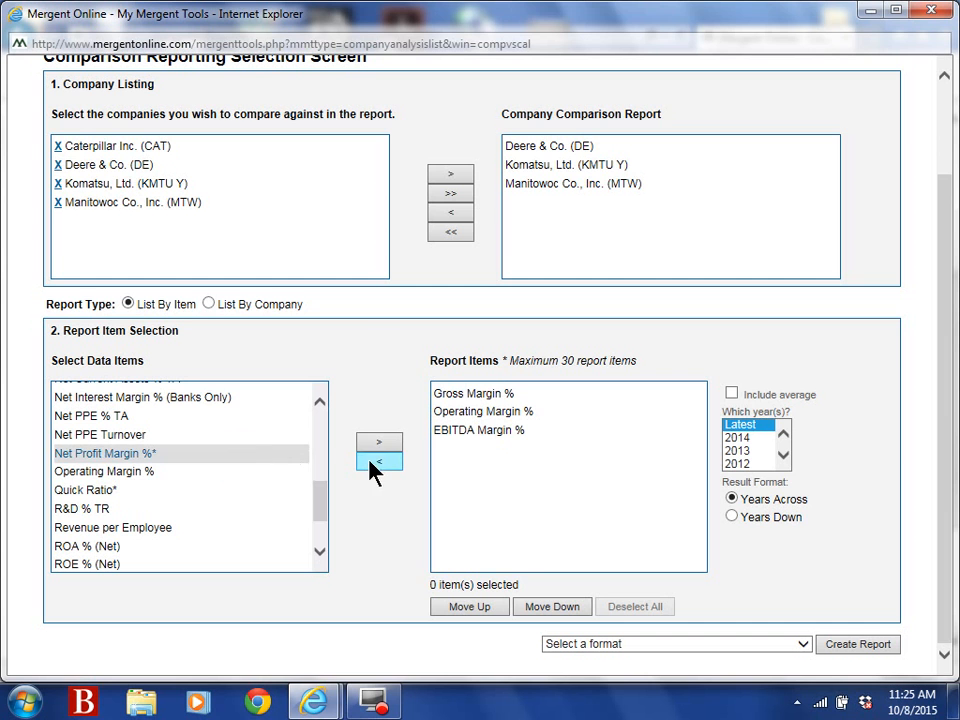
{"action": "left_click", "coordinate": [380, 450]}
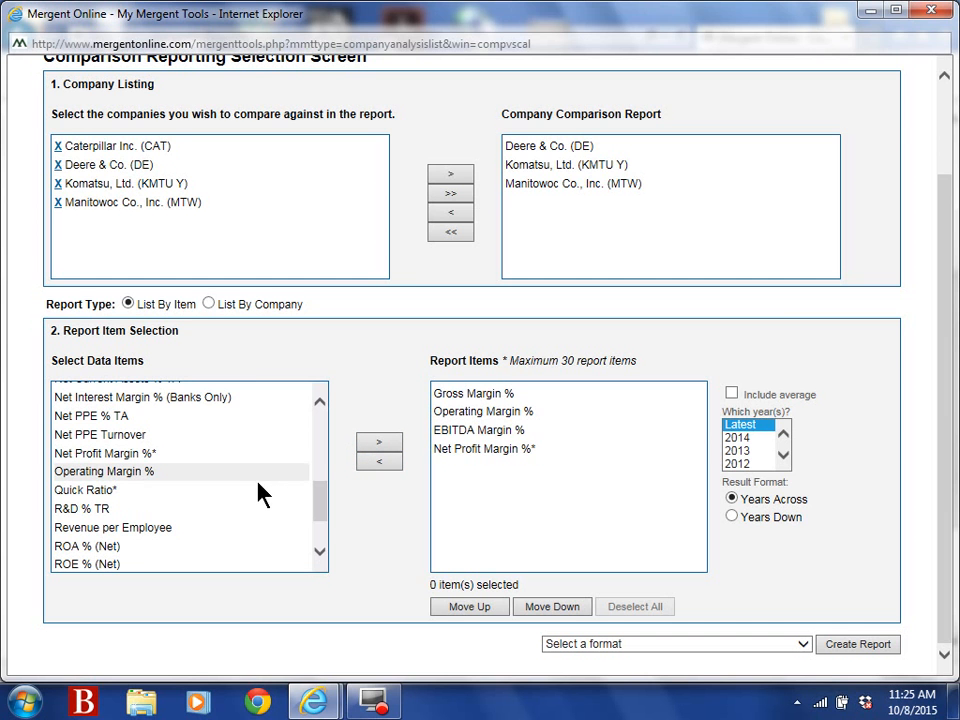
Add the Revenue per Employee ratio to the report items
{"action": "scroll", "coordinate": [312, 506], "scroll_direction": "down", "scroll_amount": 1}
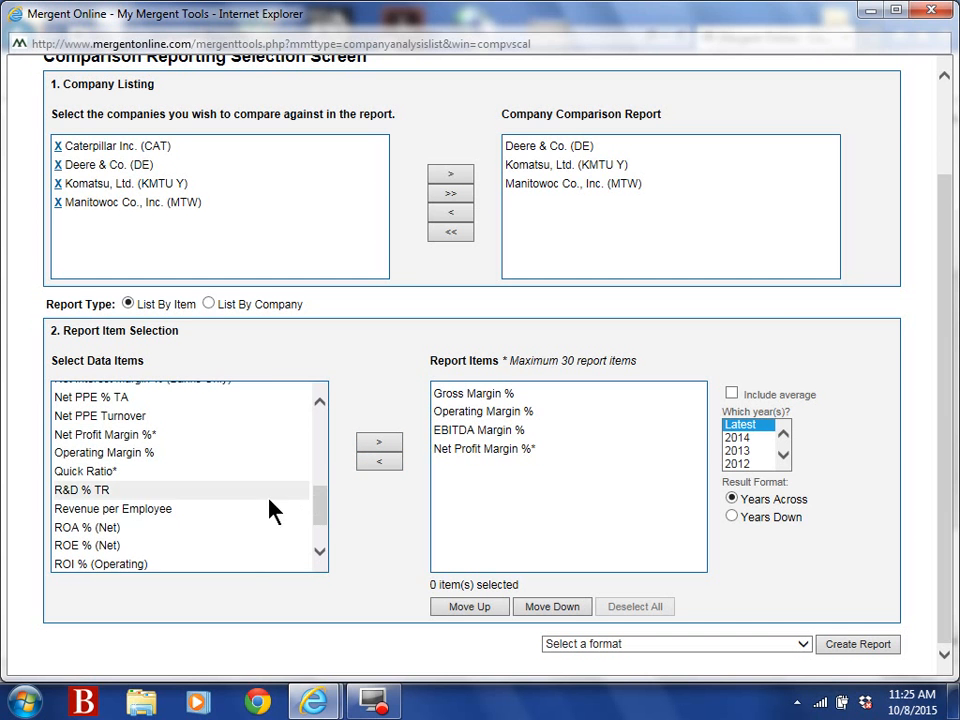
{"action": "left_click", "coordinate": [258, 510]}
{"action": "left_click", "coordinate": [372, 443]}
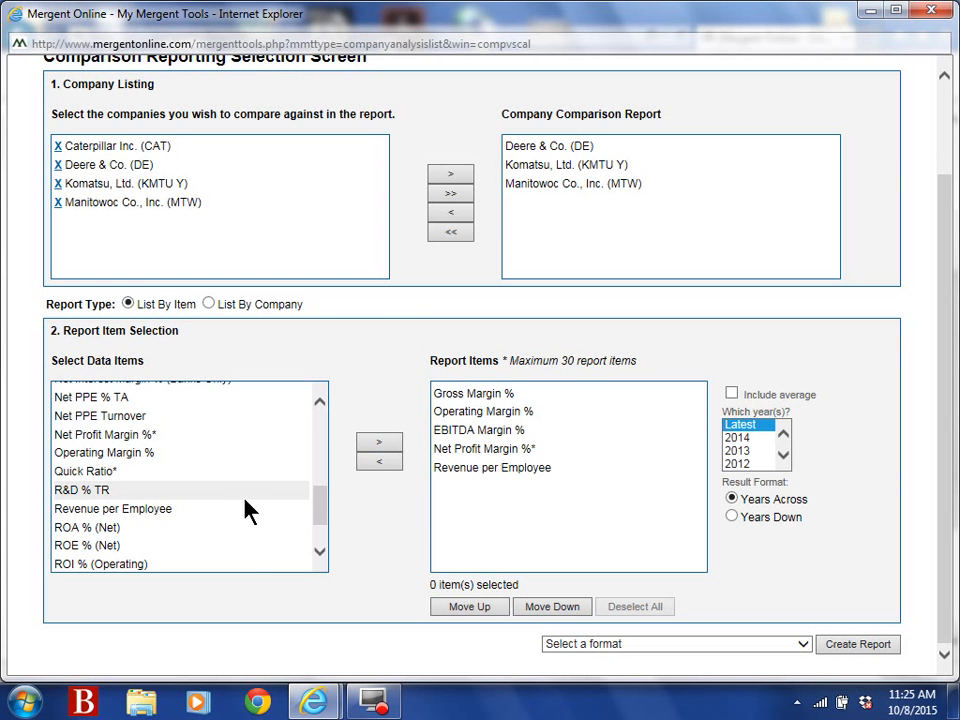
{"action": "left_click_drag", "start_coordinate": [563, 360], "coordinate": [610, 360]}
{"action": "left_click", "coordinate": [638, 365]}
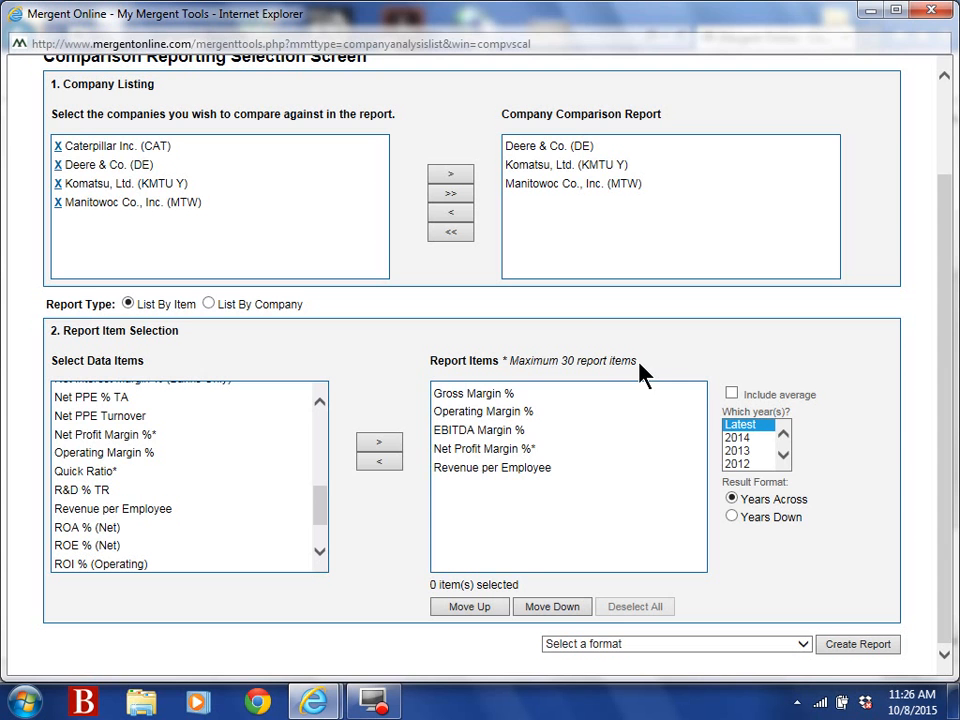
Set the report years to 2014, 2013 and 2012, and include the average
{"action": "left_click", "coordinate": [783, 458]}
{"action": "left_click", "coordinate": [783, 456]}
{"action": "left_click", "coordinate": [783, 456]}
{"action": "left_click", "coordinate": [784, 455]}
{"action": "left_click", "coordinate": [784, 435]}
{"action": "left_click", "coordinate": [786, 436]}
{"action": "left_click", "coordinate": [786, 436]}
{"action": "left_click", "coordinate": [755, 439]}
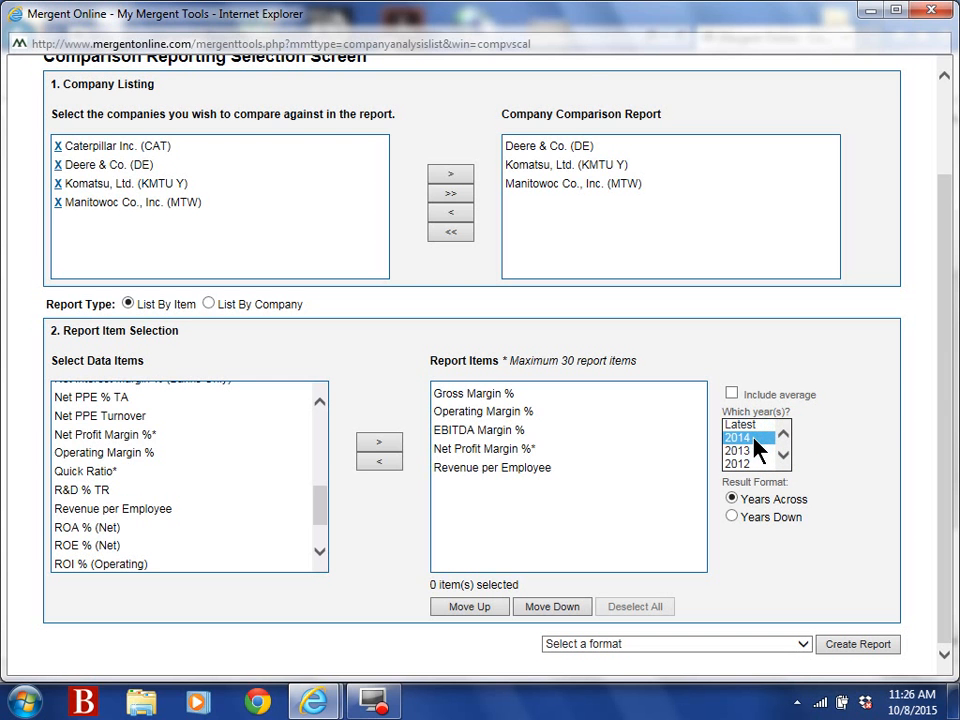
{"action": "left_click", "coordinate": [758, 451], "text": "ctrl"}
{"action": "left_click", "coordinate": [760, 465], "text": "ctrl"}
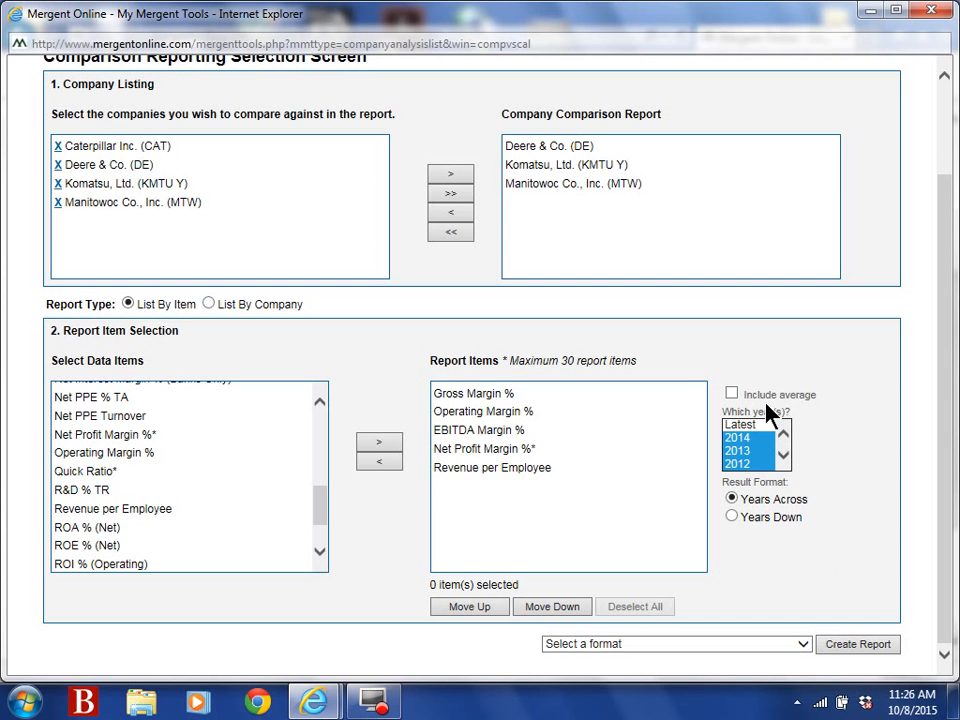
{"action": "left_click", "coordinate": [731, 394]}
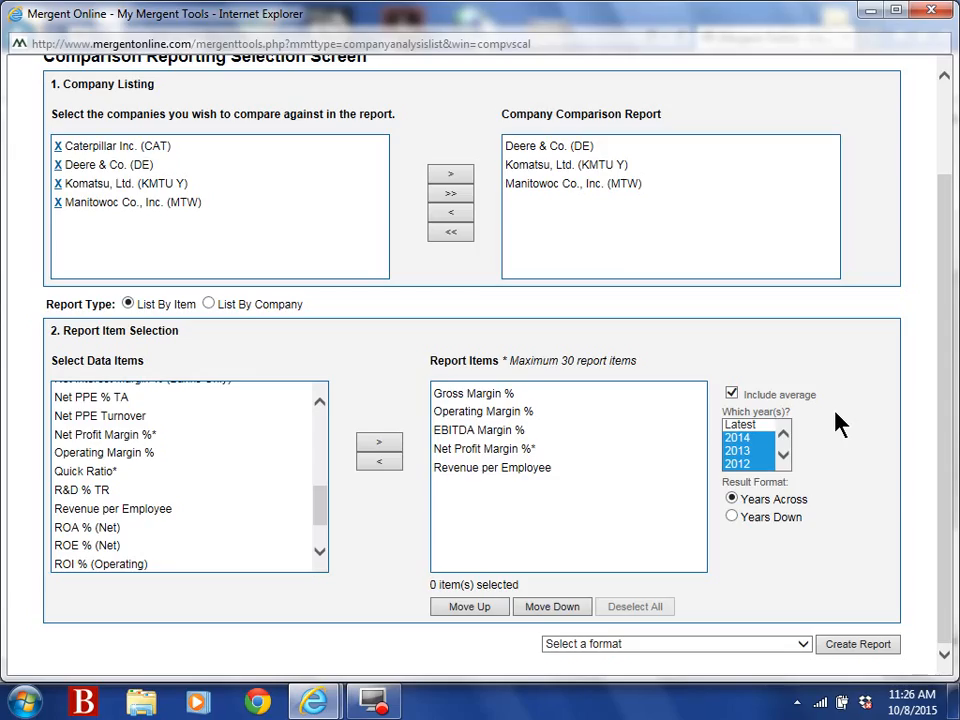
Create the comparison report in Microsoft Excel format, save it, and open it in Excel for editing
{"action": "left_click", "coordinate": [805, 645]}
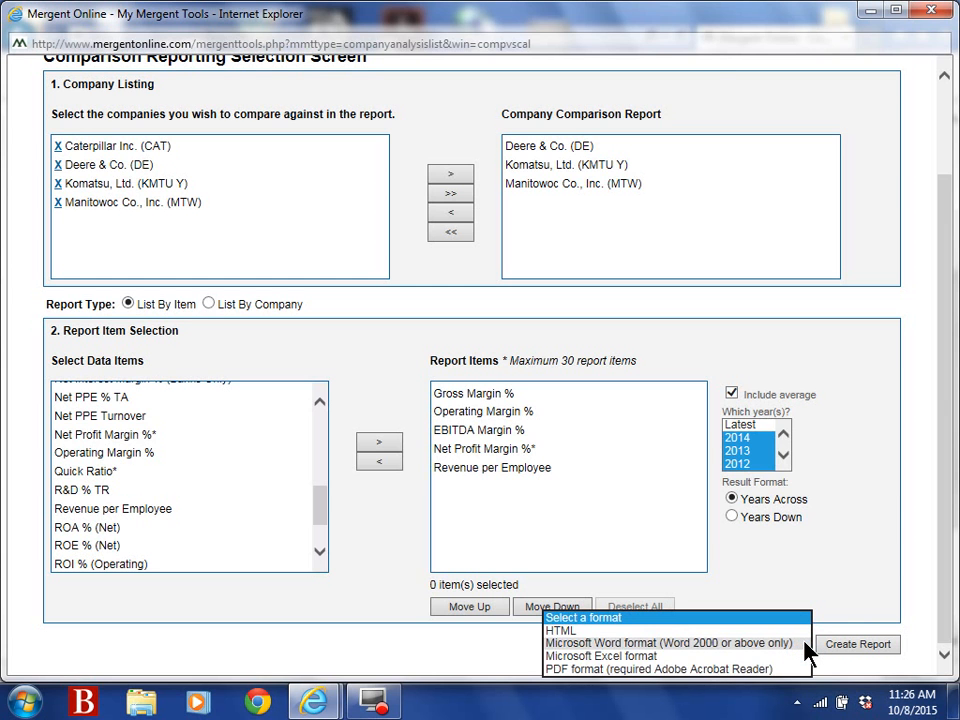
{"action": "left_click", "coordinate": [779, 656]}
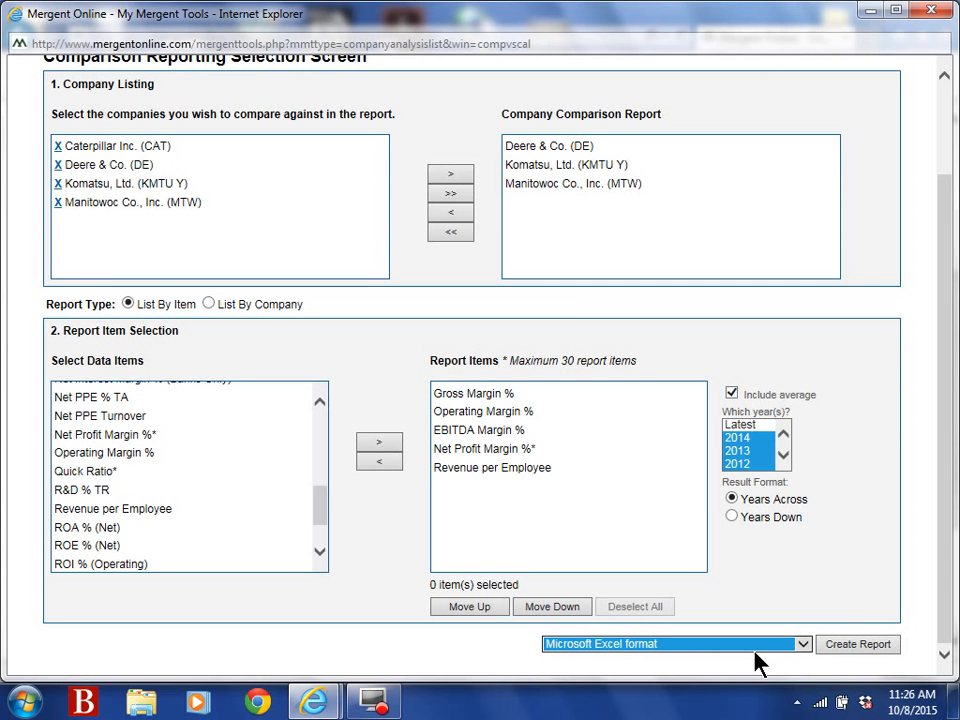
{"action": "left_click", "coordinate": [838, 648]}
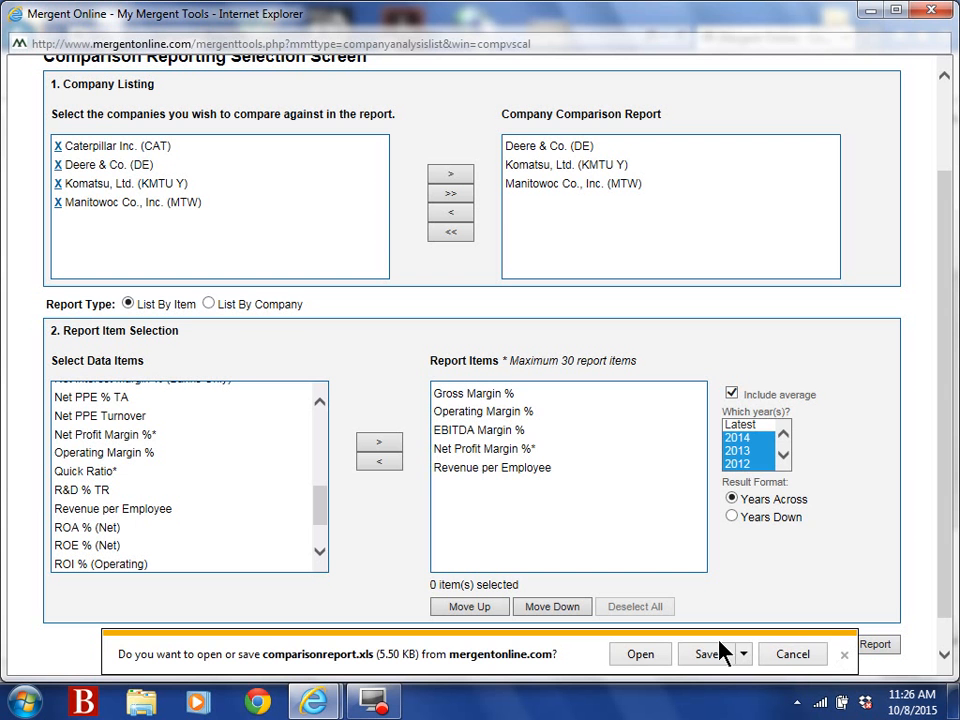
{"action": "left_click", "coordinate": [710, 654]}
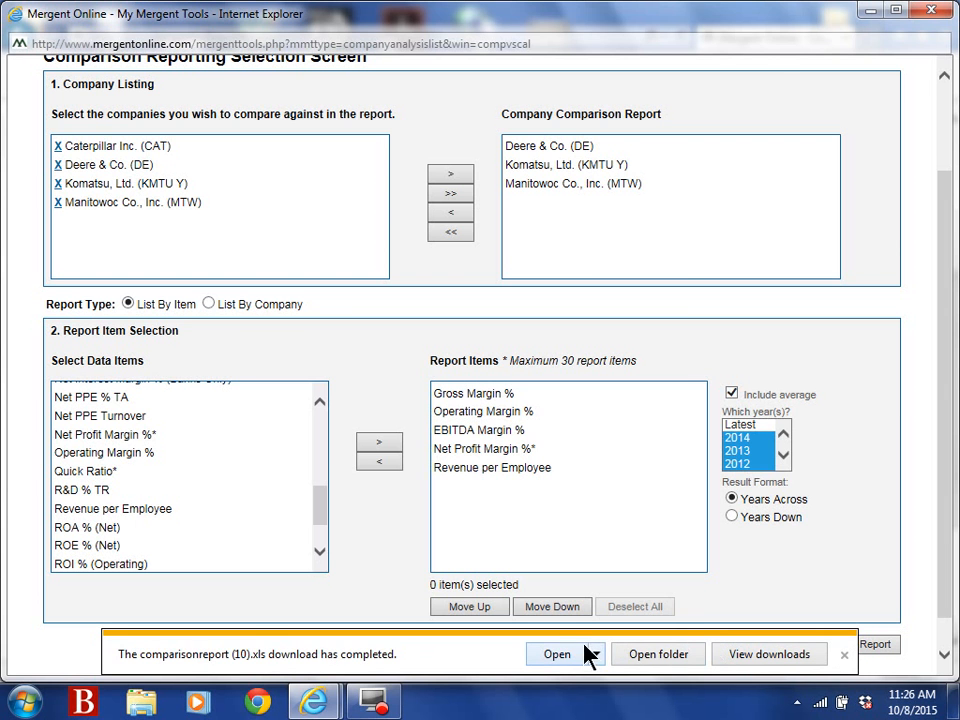
{"action": "left_click", "coordinate": [567, 654]}
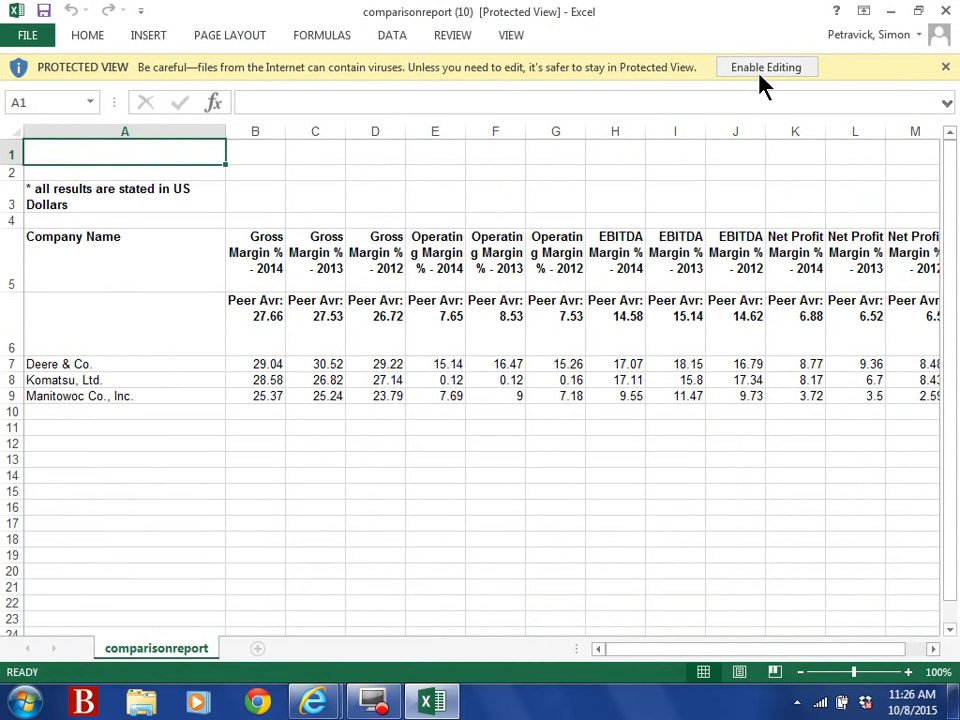
{"action": "left_click", "coordinate": [762, 70]}
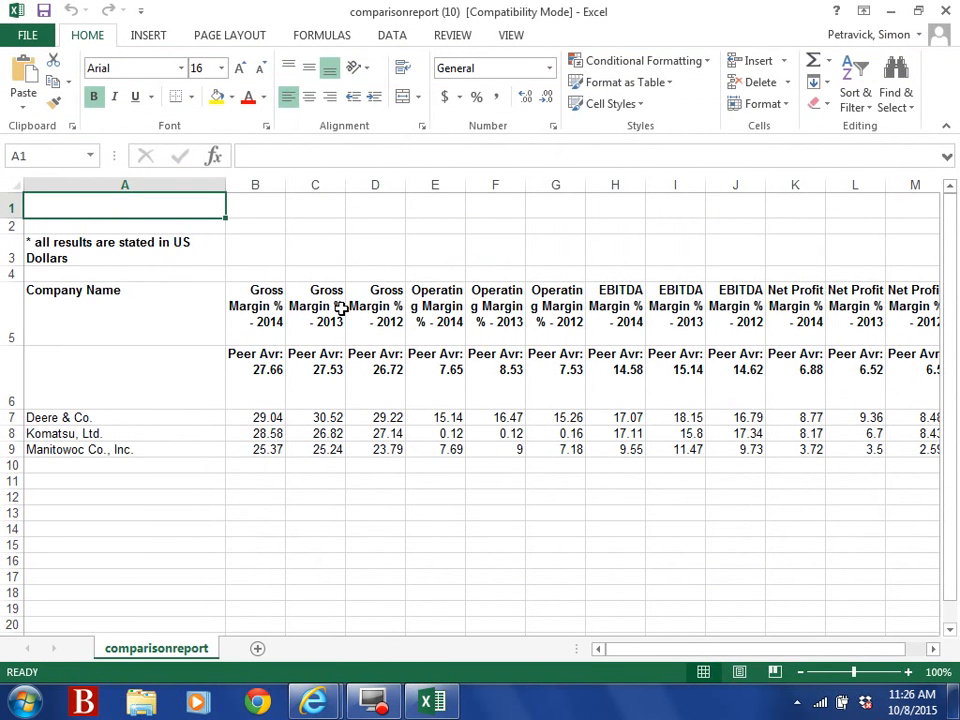
Examine the three companies' Gross Margin % values and their peer averages for 2014, 2013 and 2012
{"action": "left_click", "coordinate": [258, 419]}
{"action": "left_click_drag", "start_coordinate": [258, 419], "coordinate": [263, 452]}
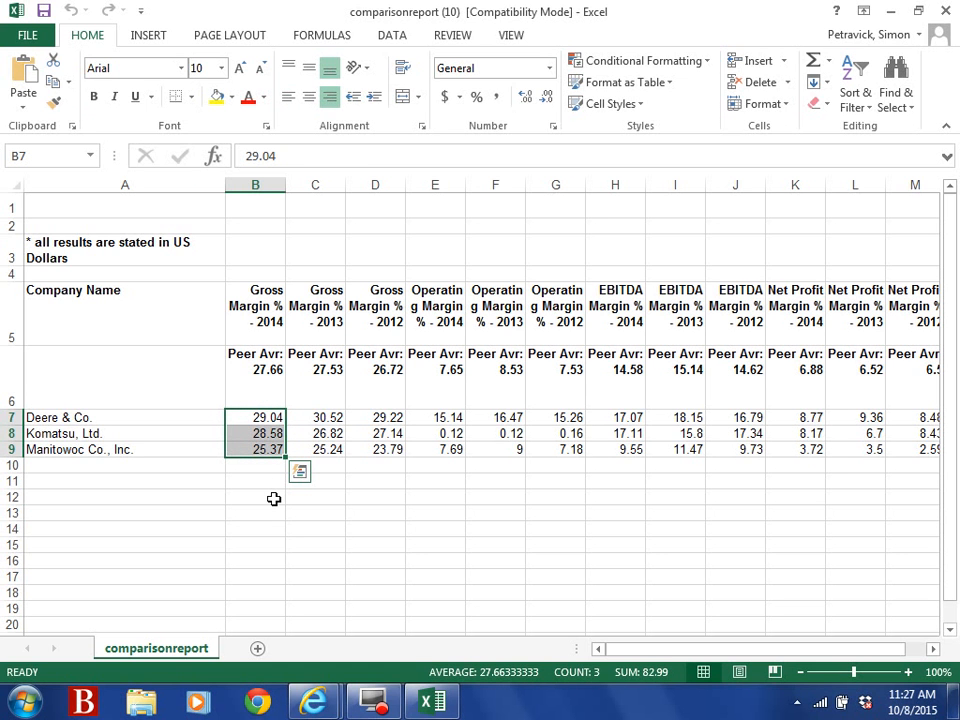
{"action": "left_click", "coordinate": [260, 312]}
{"action": "left_click_drag", "start_coordinate": [324, 419], "coordinate": [327, 449]}
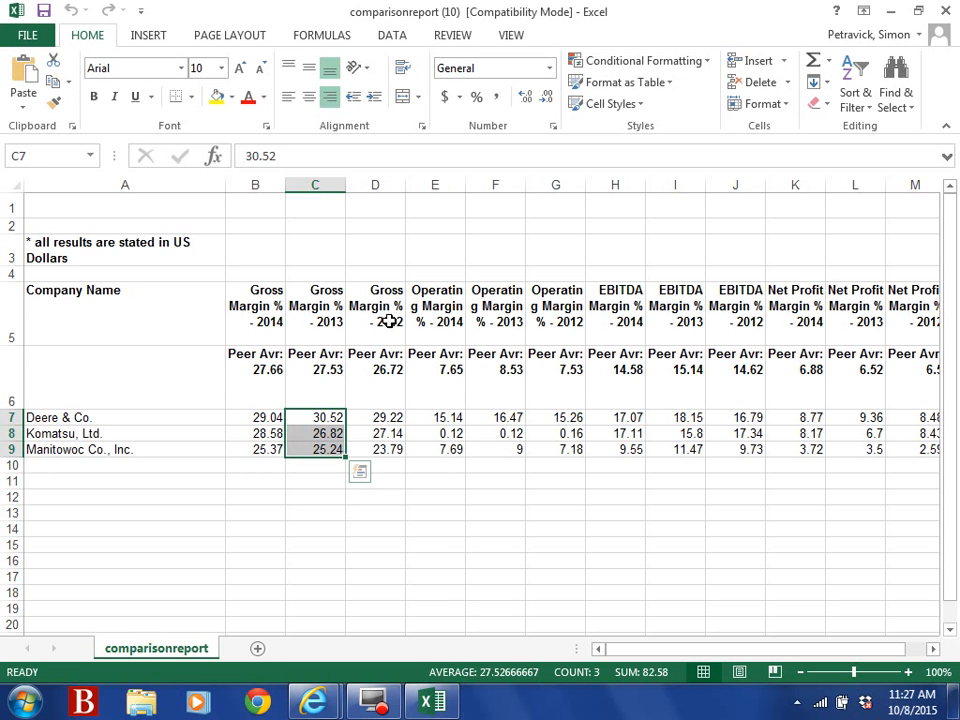
{"action": "left_click_drag", "start_coordinate": [375, 416], "coordinate": [375, 449]}
{"action": "left_click", "coordinate": [377, 480]}
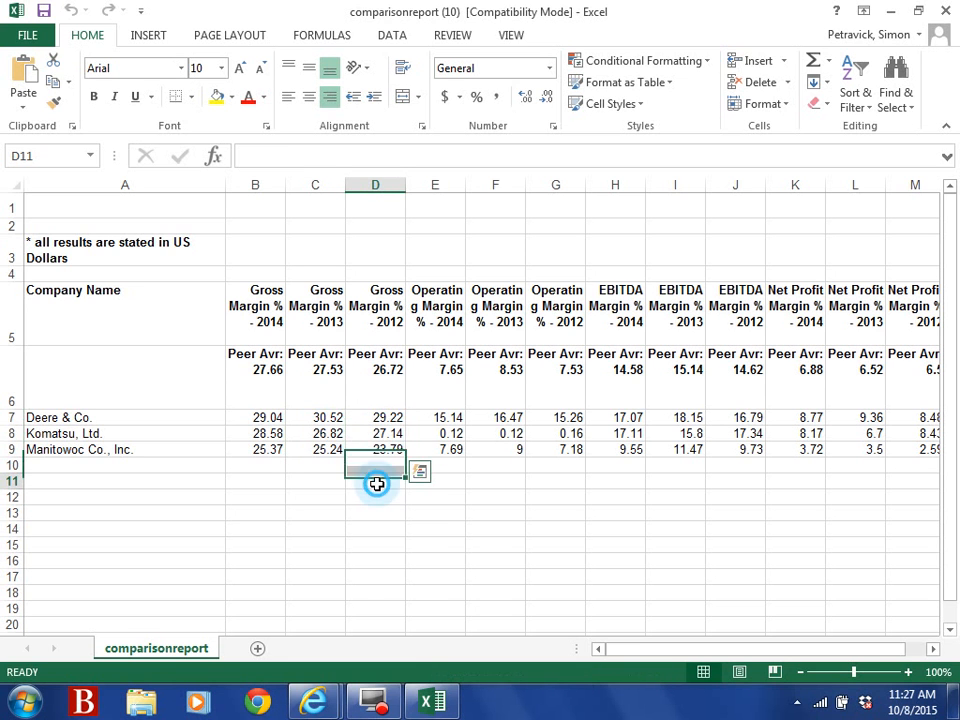
{"action": "left_click", "coordinate": [393, 378]}
{"action": "left_click", "coordinate": [308, 386]}
{"action": "left_click", "coordinate": [273, 383]}
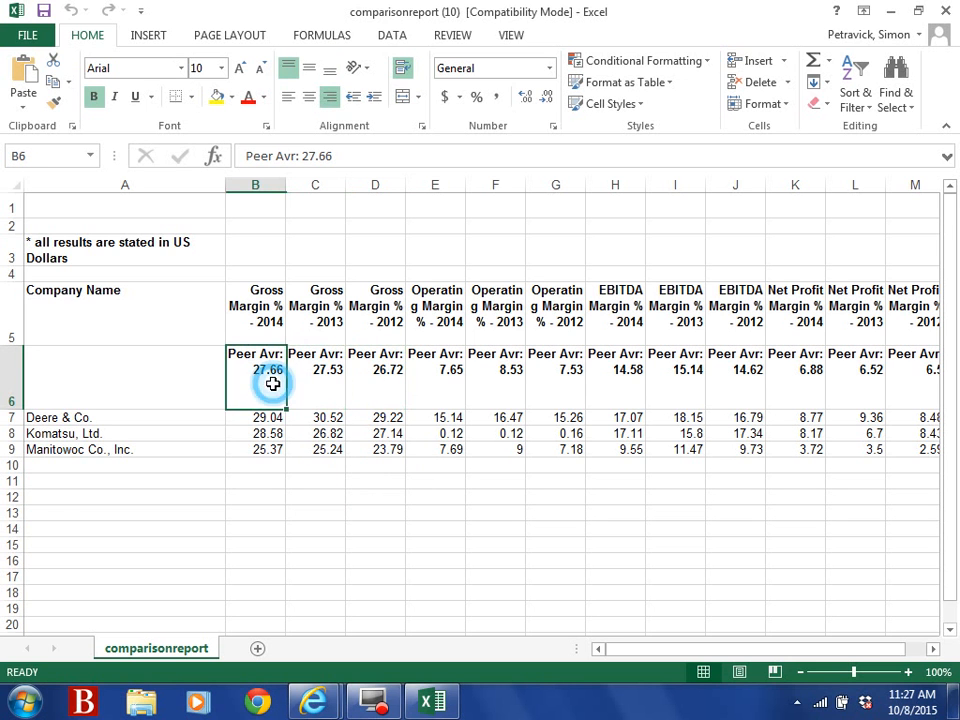
Check the 2014 Gross Margin % peer average with =AVERAGE(B7:B9) in cell B11, and clear the formula
{"action": "left_click", "coordinate": [266, 480]}
{"action": "type", "text": "="}
{"action": "type", "text": "a"}
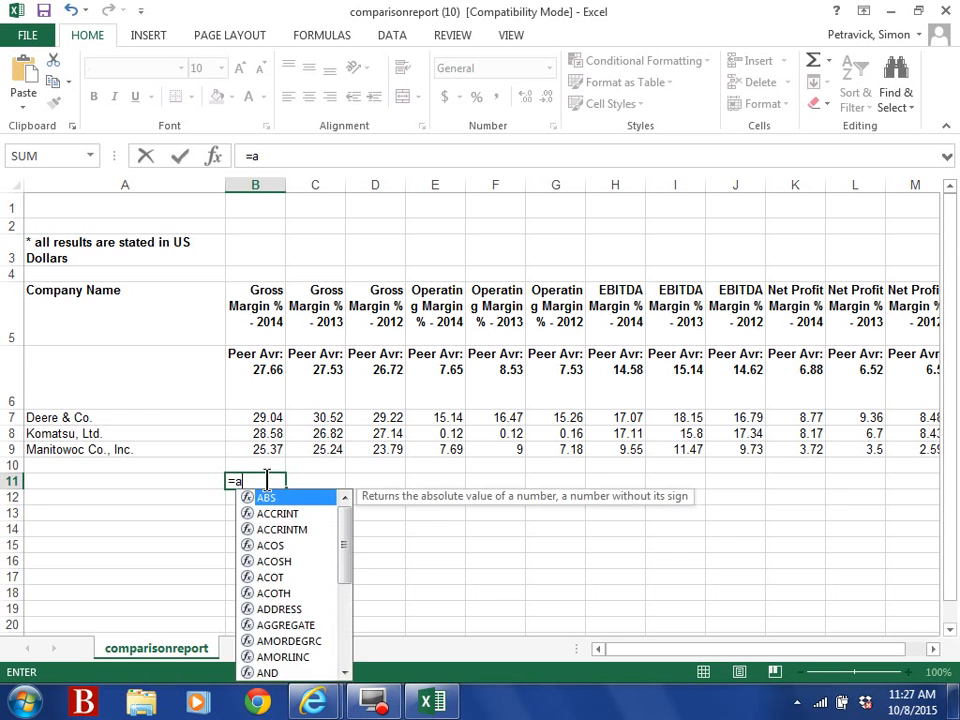
{"action": "type", "text": "verage("}
{"action": "key", "text": "Up"}
{"action": "left_click_drag", "start_coordinate": [255, 449], "coordinate": [255, 417]}
{"action": "key", "text": "Return"}
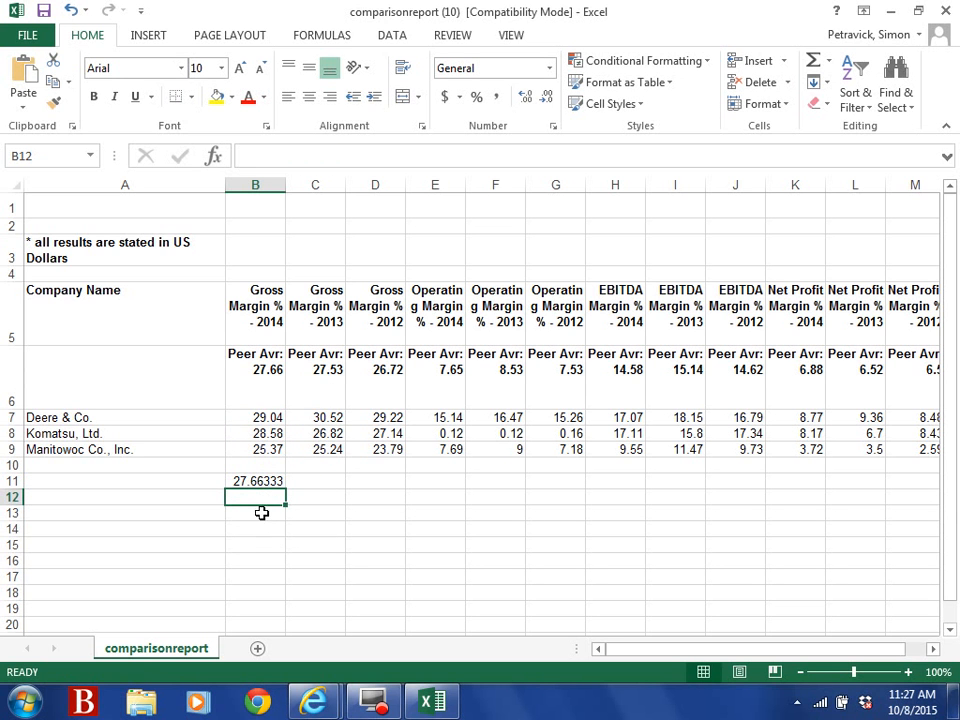
{"action": "left_click", "coordinate": [258, 482]}
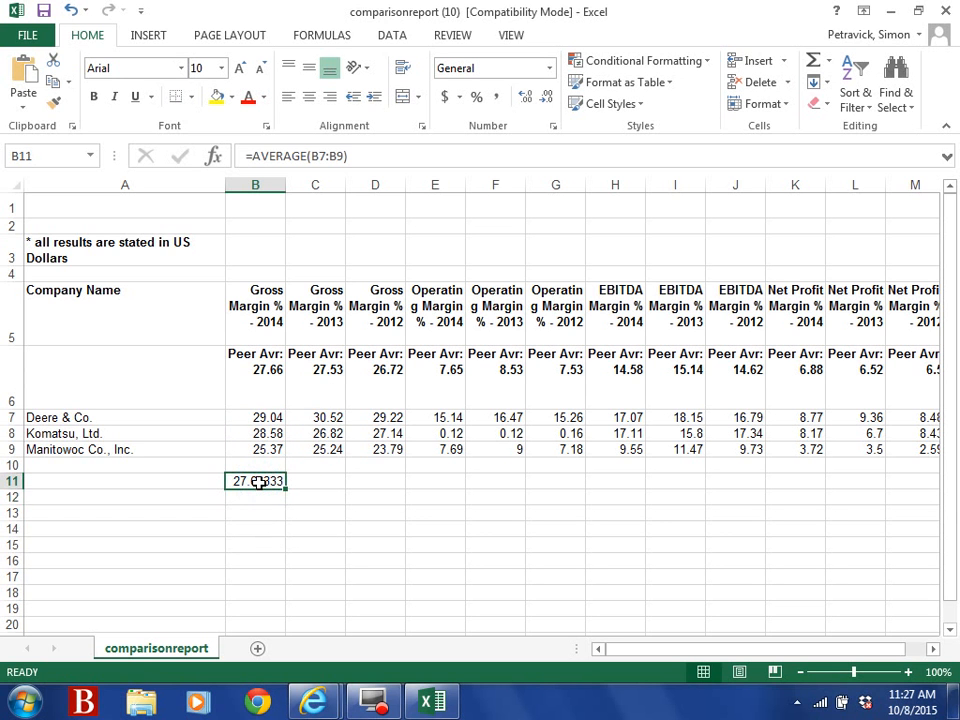
{"action": "key", "text": "Delete"}
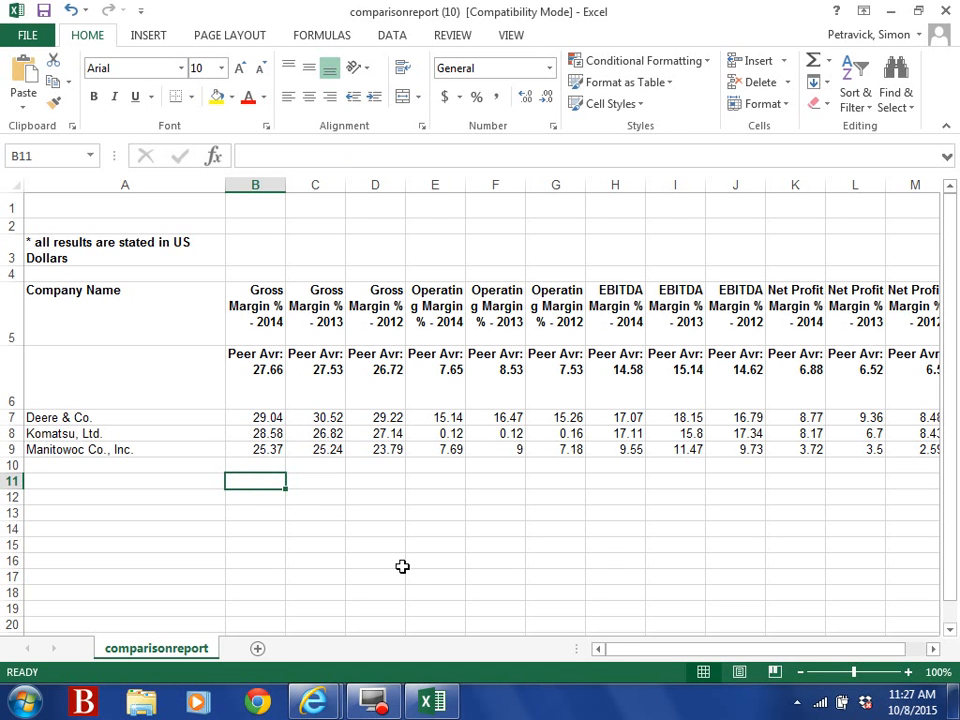
Switch back to Mergent Online and replace all companies in the comparison report with Caterpillar Inc. (CAT)
{"action": "left_click_drag", "start_coordinate": [621, 654], "coordinate": [657, 655]}
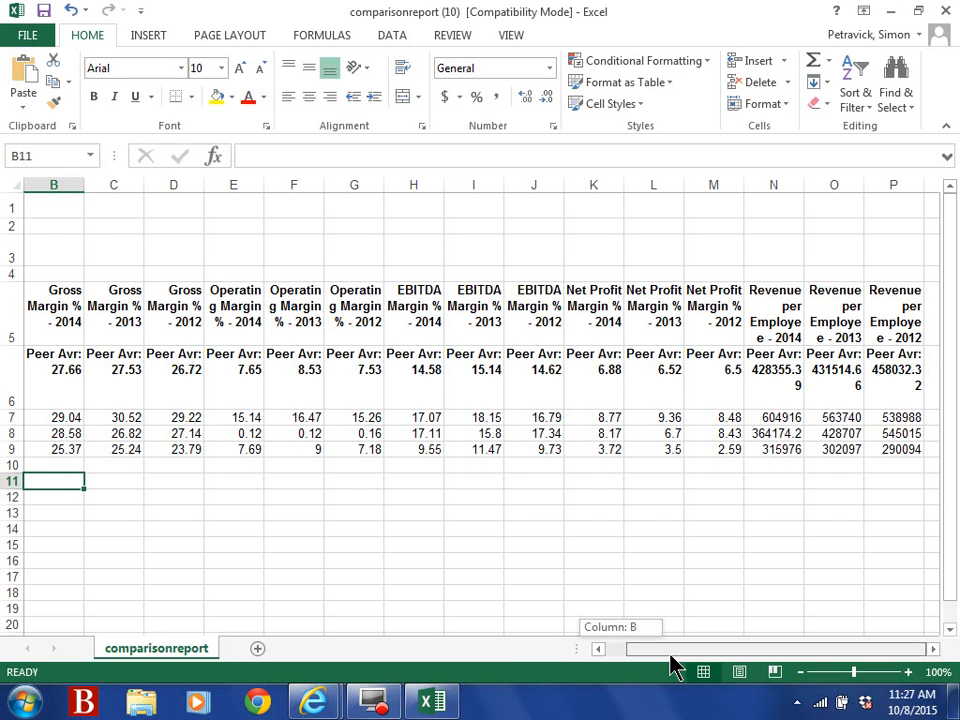
{"action": "left_click_drag", "start_coordinate": [672, 667], "coordinate": [490, 667]}
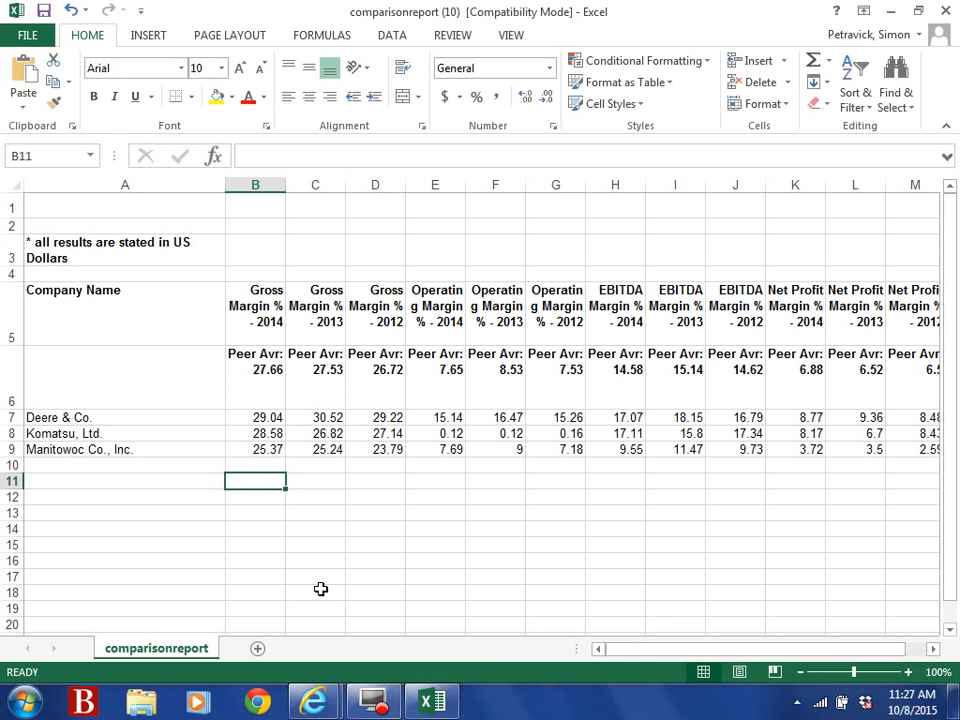
{"action": "key", "text": "alt+Tab"}
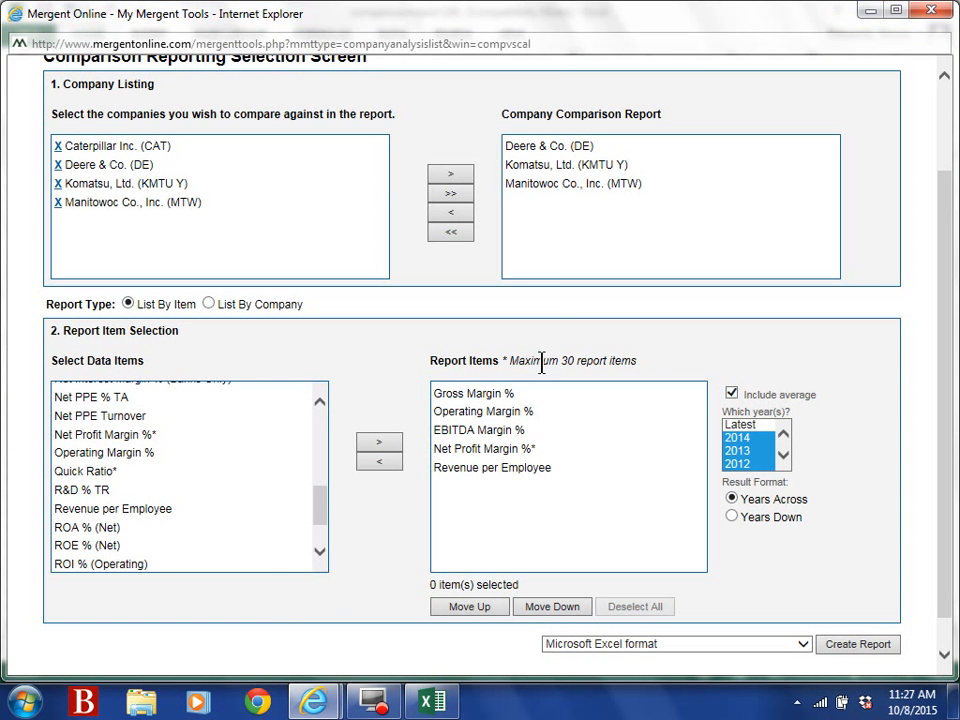
{"action": "left_click", "coordinate": [541, 148]}
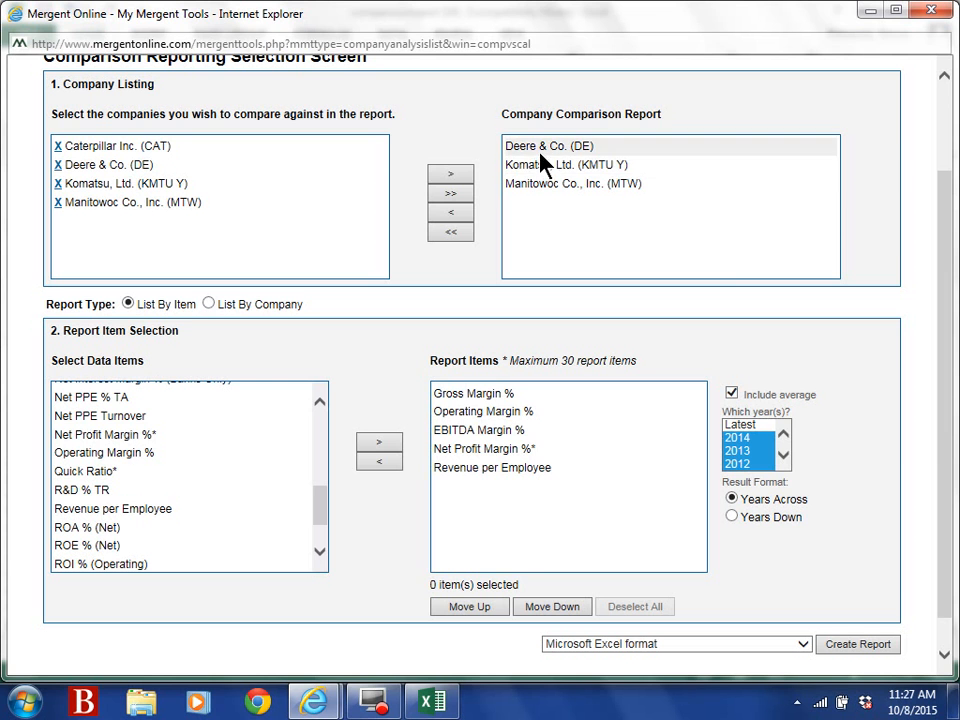
{"action": "left_click", "coordinate": [451, 233]}
{"action": "left_click", "coordinate": [140, 148]}
{"action": "left_click", "coordinate": [450, 177]}
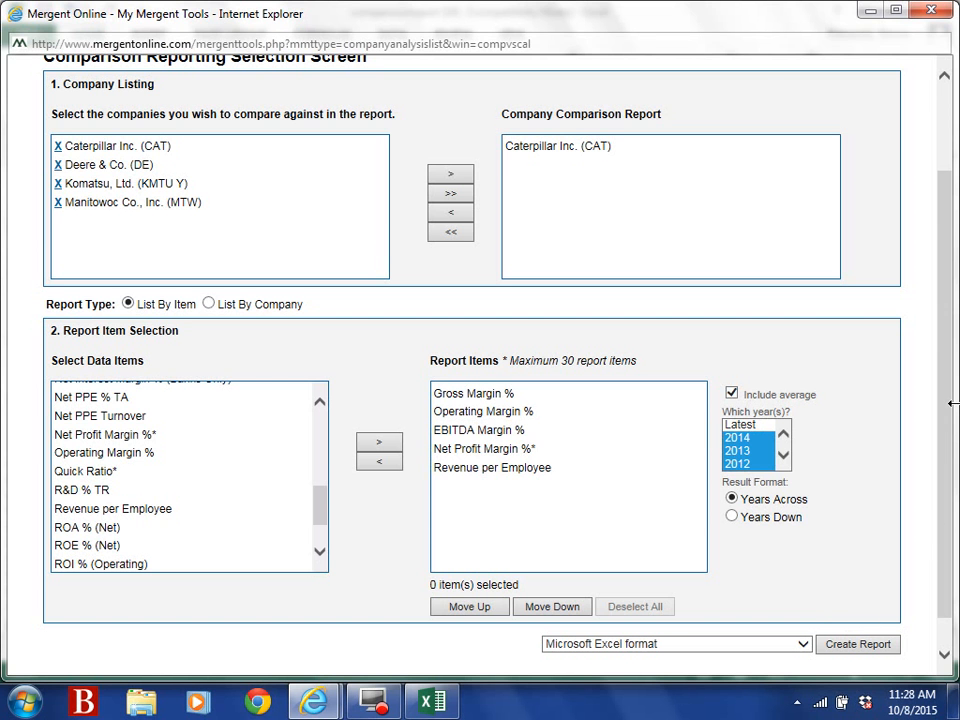
Create the Caterpillar-only comparison report in Microsoft Excel format, save it, and open it in Excel for editing
{"action": "left_click_drag", "start_coordinate": [944, 412], "coordinate": [947, 454]}
{"action": "left_click", "coordinate": [856, 614]}
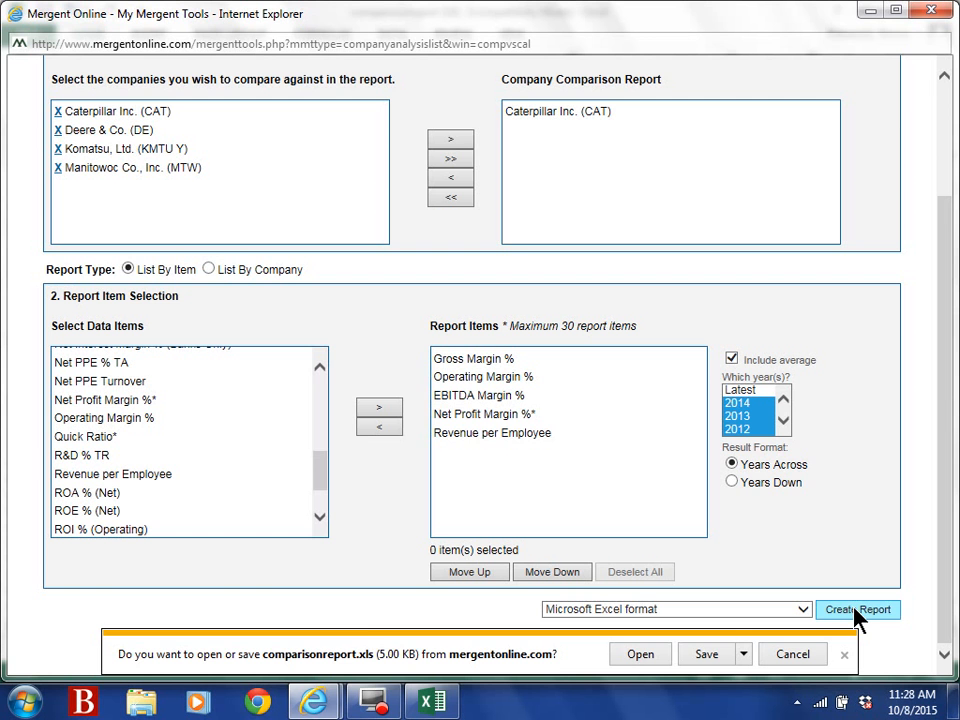
{"action": "left_click", "coordinate": [705, 655]}
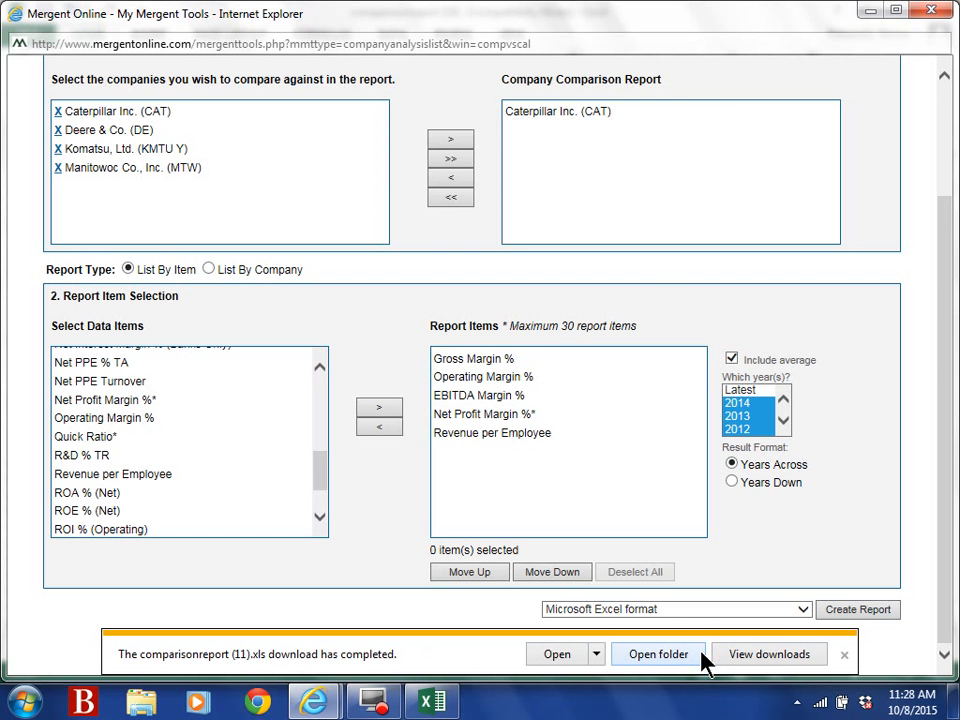
{"action": "left_click", "coordinate": [558, 656]}
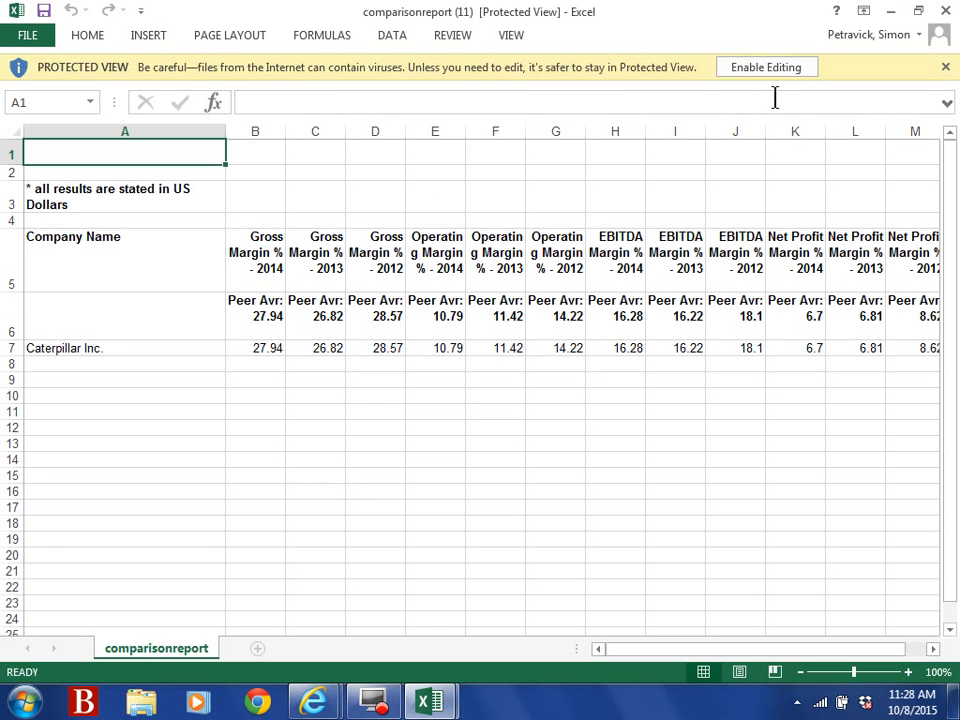
{"action": "left_click", "coordinate": [765, 70]}
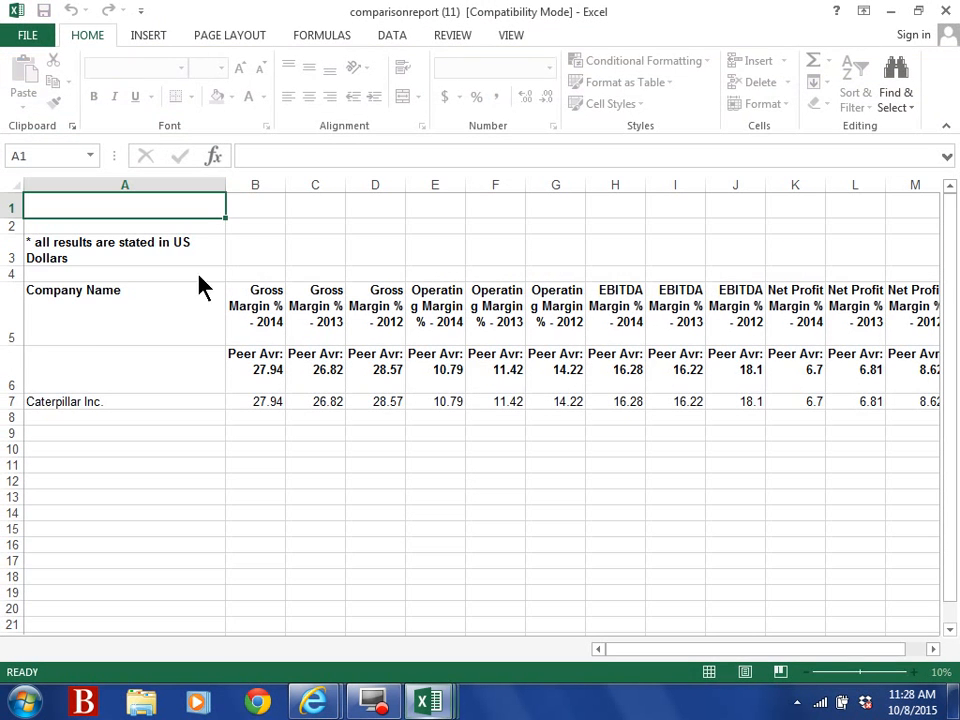
Copy the Caterpillar Inc. row from its report into row 11 of the competitors' comparison report workbook
{"action": "left_click", "coordinate": [11, 401]}
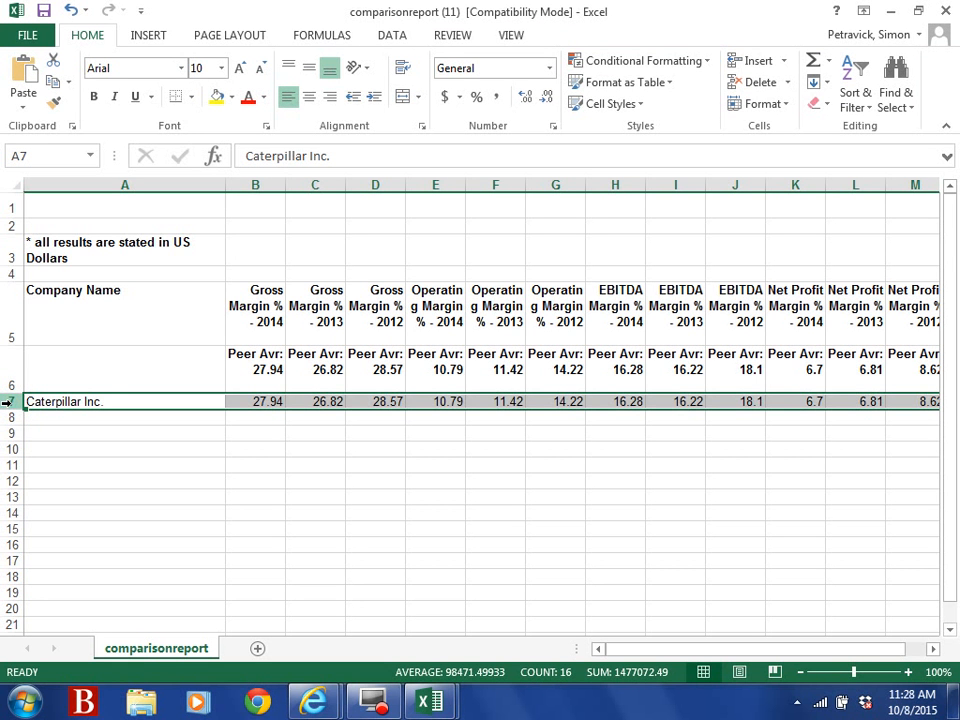
{"action": "key", "text": "ctrl+c"}
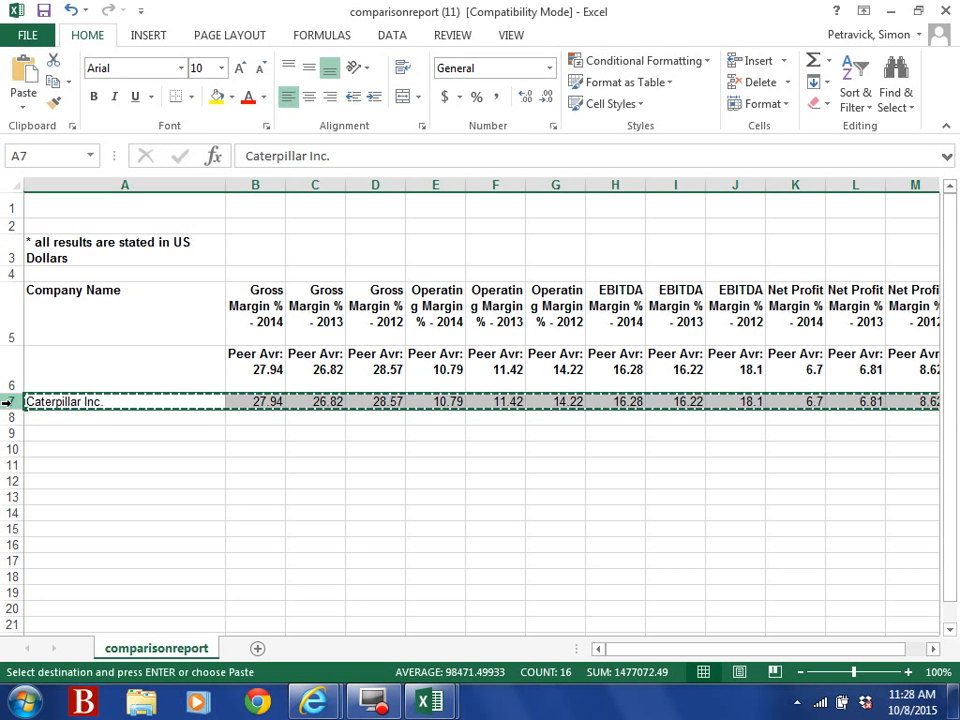
{"action": "left_click", "coordinate": [890, 12]}
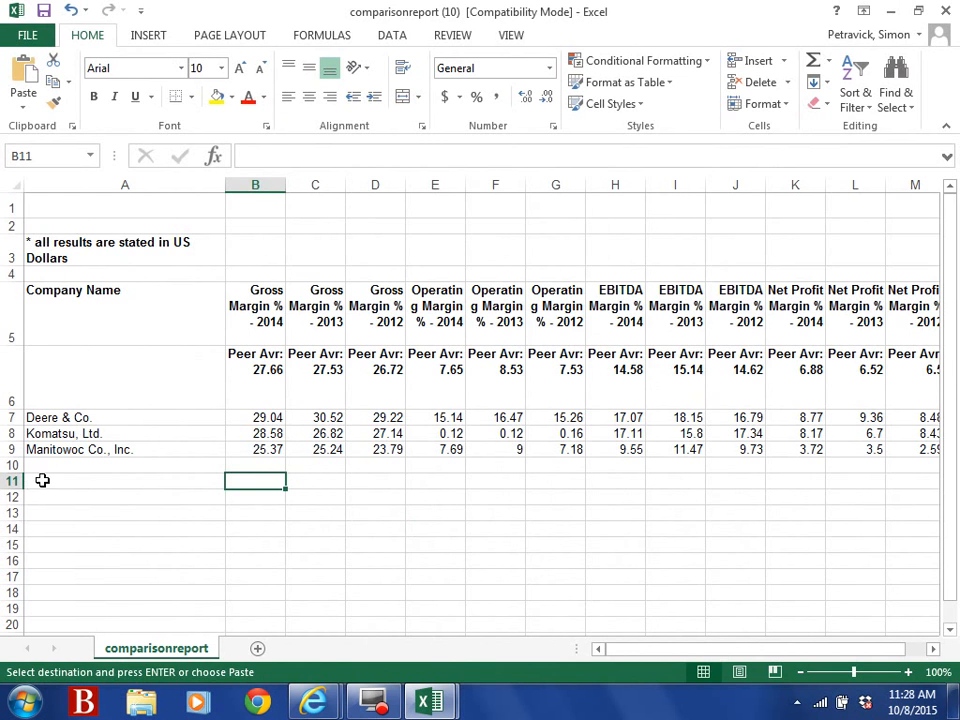
{"action": "left_click", "coordinate": [42, 480]}
{"action": "key", "text": "ctrl+v"}
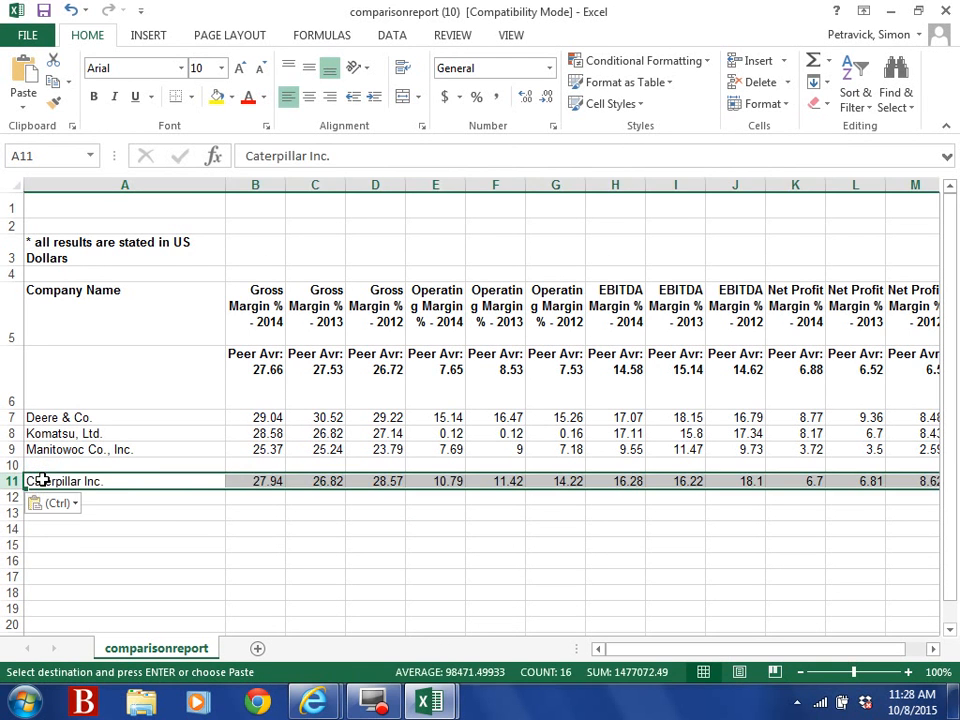
{"action": "left_click", "coordinate": [163, 562]}
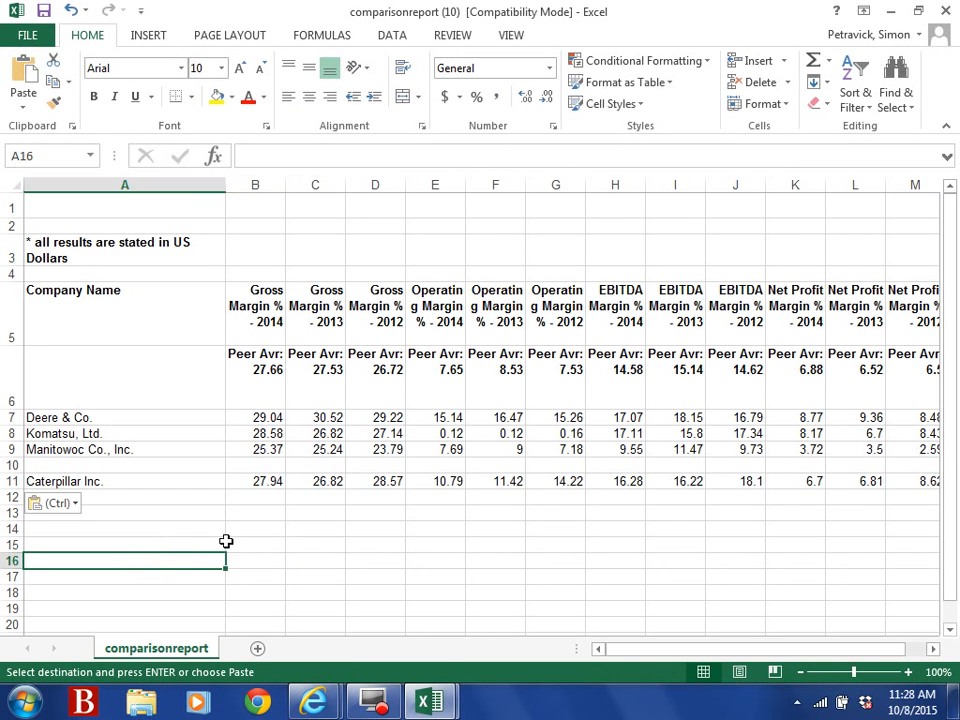
Highlight the entire Caterpillar Inc. row 11 with a yellow fill
{"action": "left_click_drag", "start_coordinate": [379, 490], "coordinate": [257, 375]}
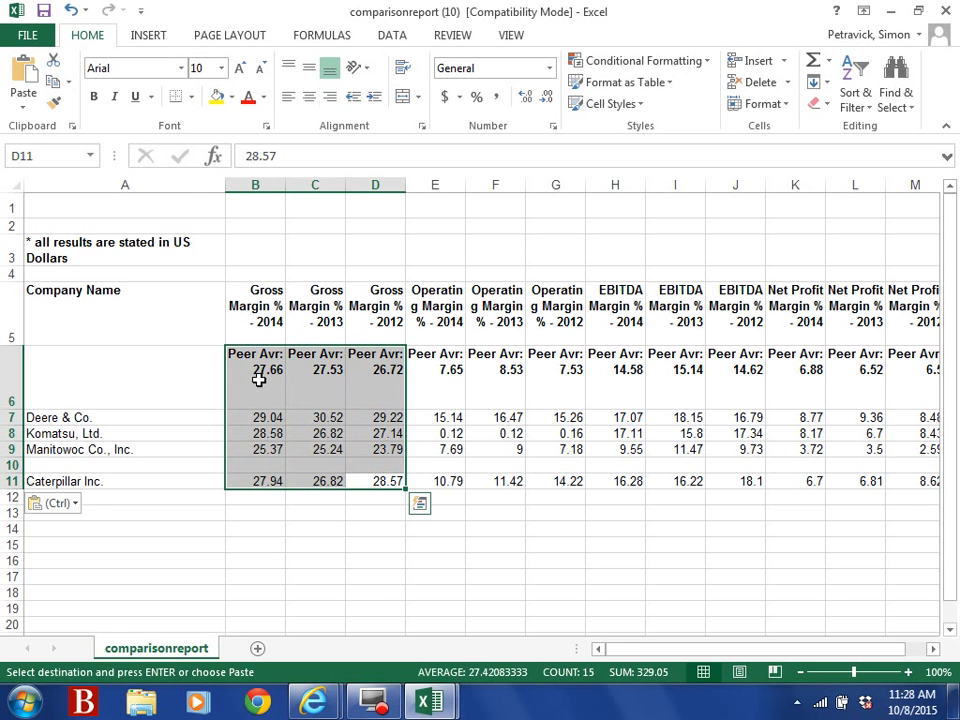
{"action": "left_click", "coordinate": [8, 481]}
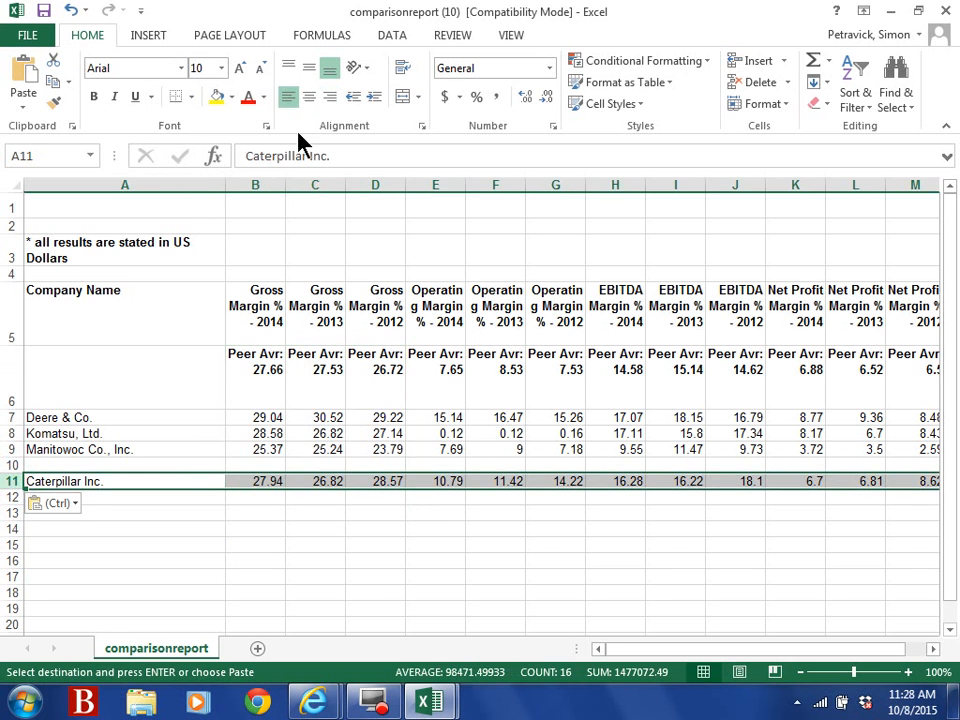
{"action": "left_click", "coordinate": [216, 96]}
{"action": "left_click", "coordinate": [311, 526]}
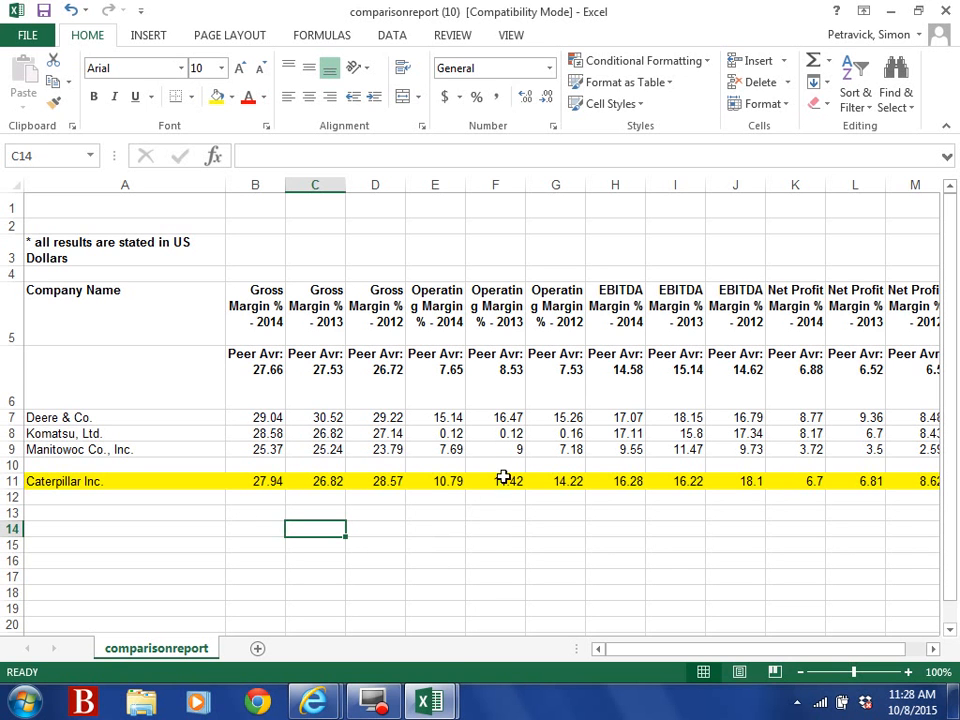
Examine Komatsu's Operating Margin % and Net Profit Margin % for 2014, 2013 and 2012, along with the Revenue per Employee columns
{"action": "left_click_drag", "start_coordinate": [553, 434], "coordinate": [463, 440]}
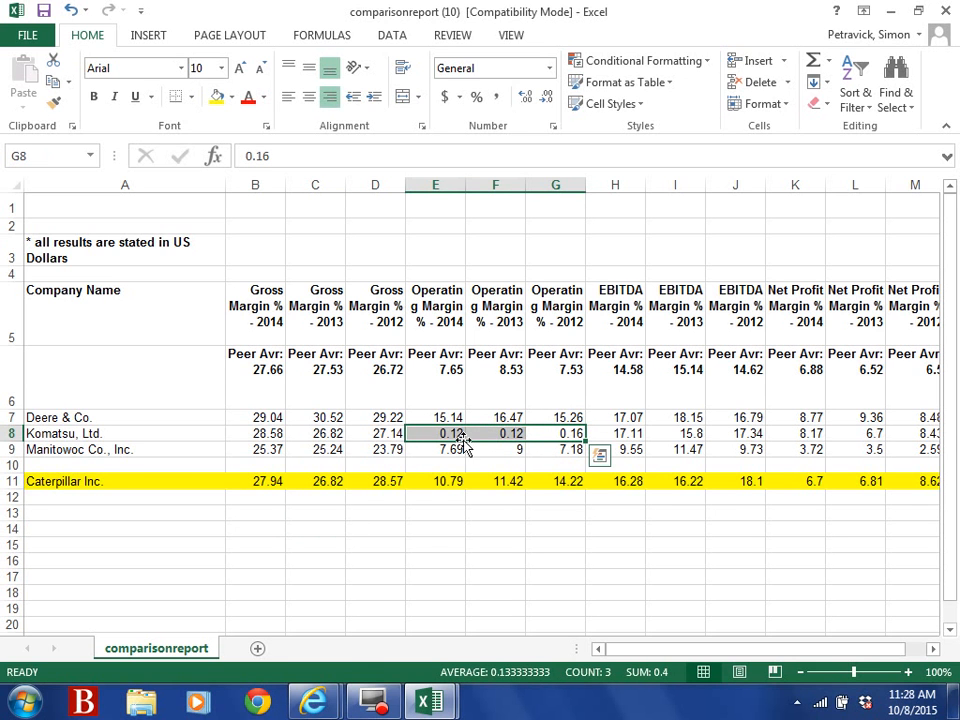
{"action": "left_click_drag", "start_coordinate": [677, 649], "coordinate": [699, 664]}
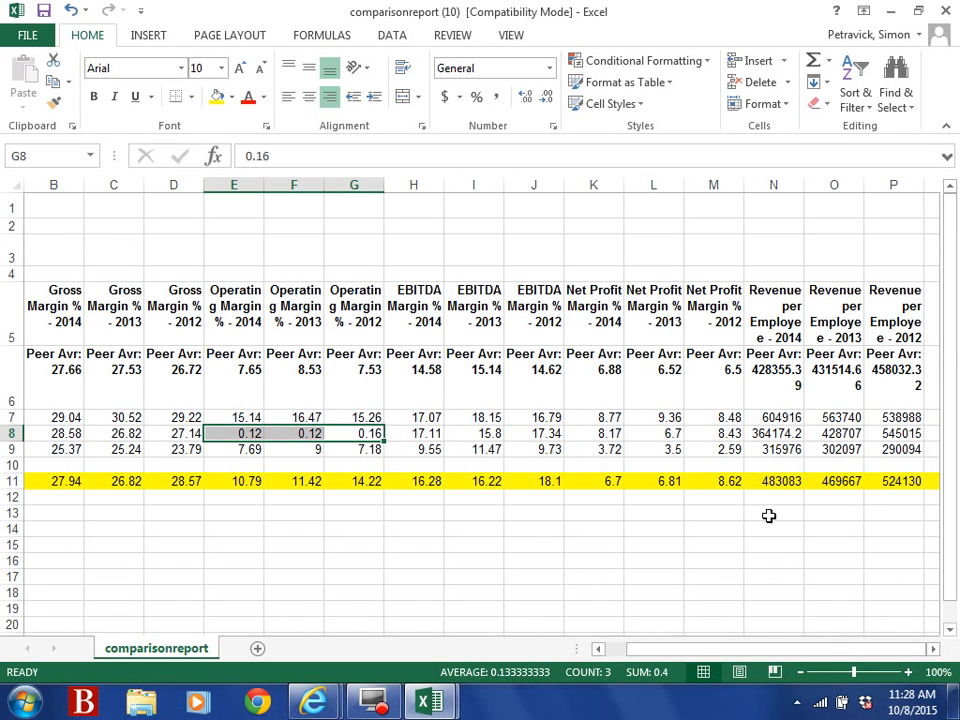
{"action": "left_click_drag", "start_coordinate": [700, 434], "coordinate": [613, 436]}
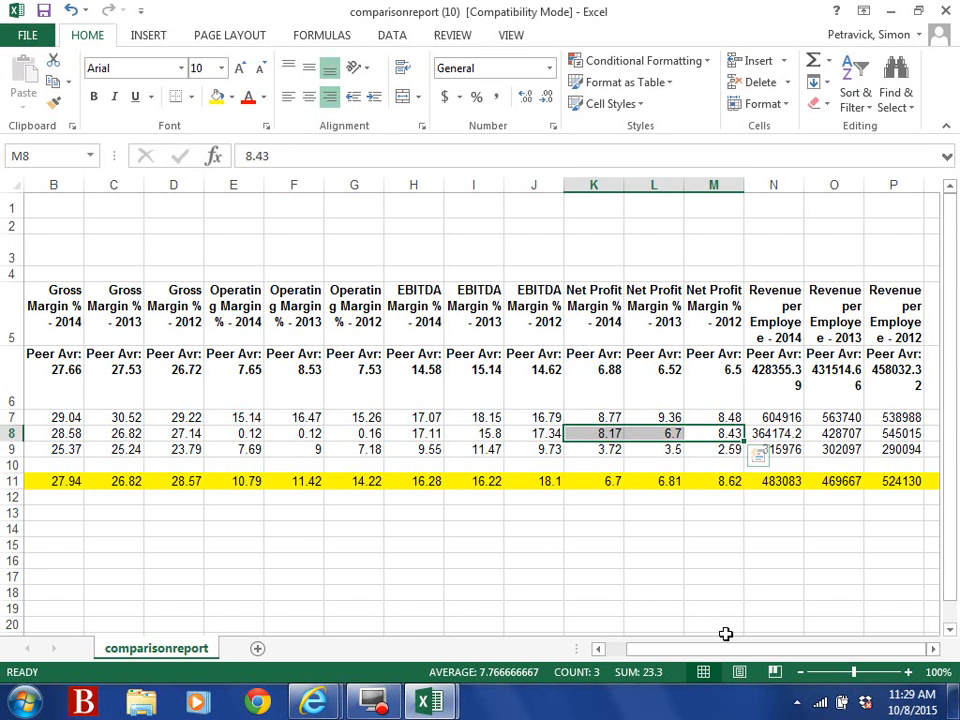
{"action": "left_click_drag", "start_coordinate": [729, 650], "coordinate": [548, 650]}
{"action": "left_click_drag", "start_coordinate": [490, 630], "coordinate": [486, 620]}
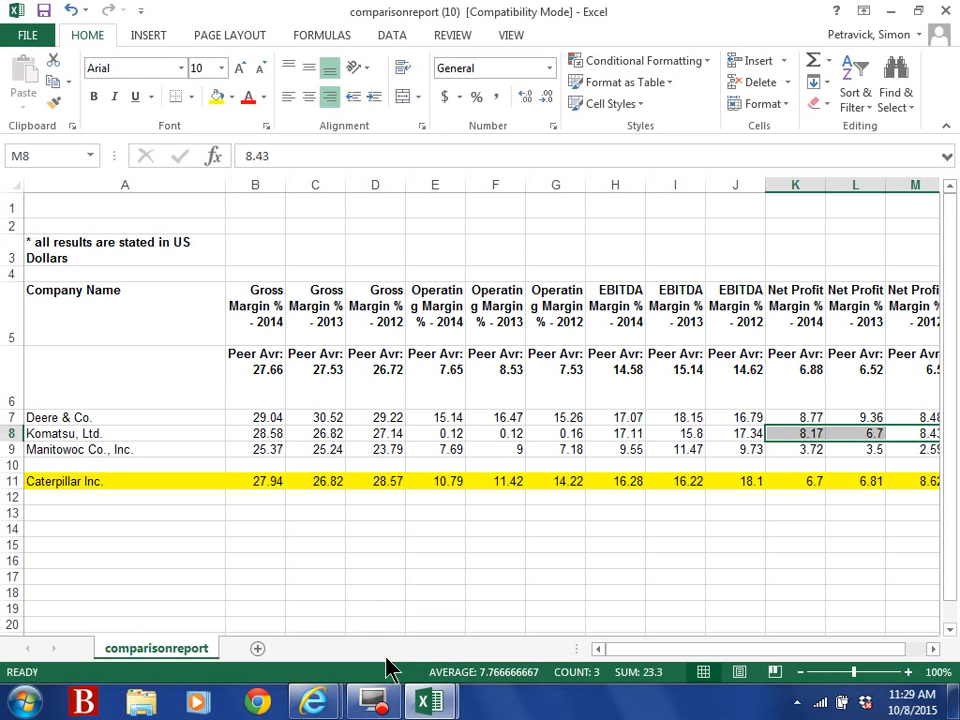
{"action": "mouse_move", "coordinate": [383, 708]}
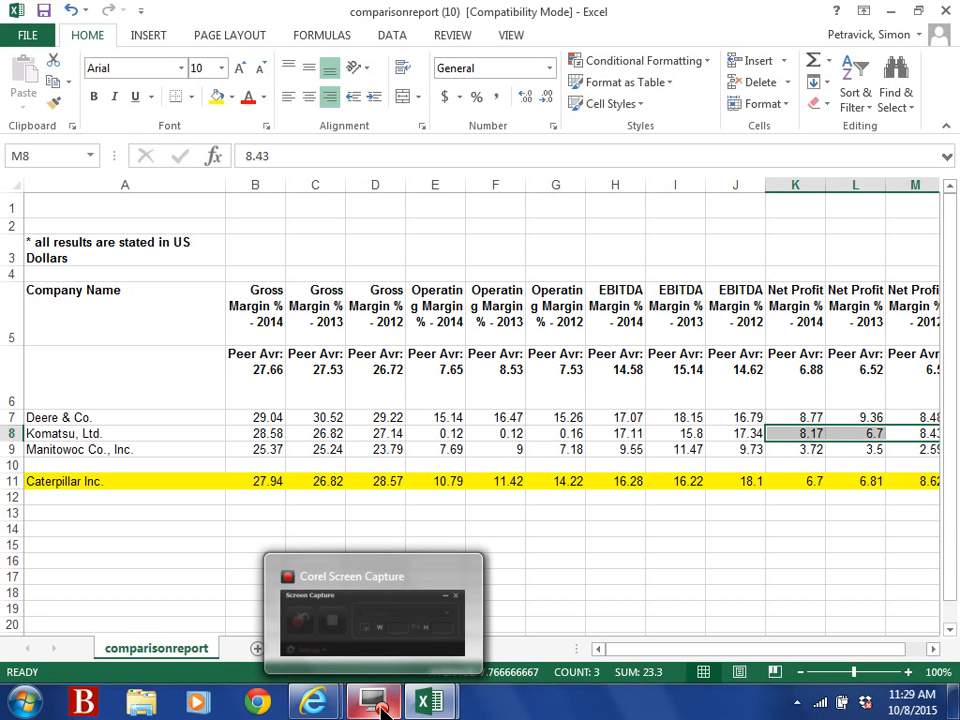
{"action": "right_click", "coordinate": [383, 708]}
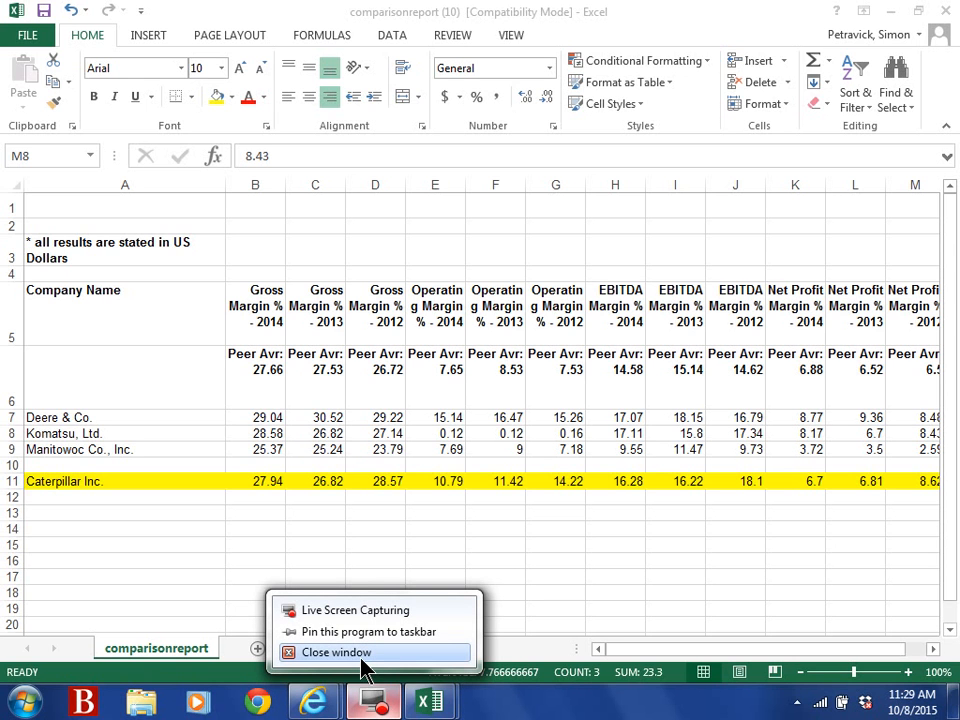